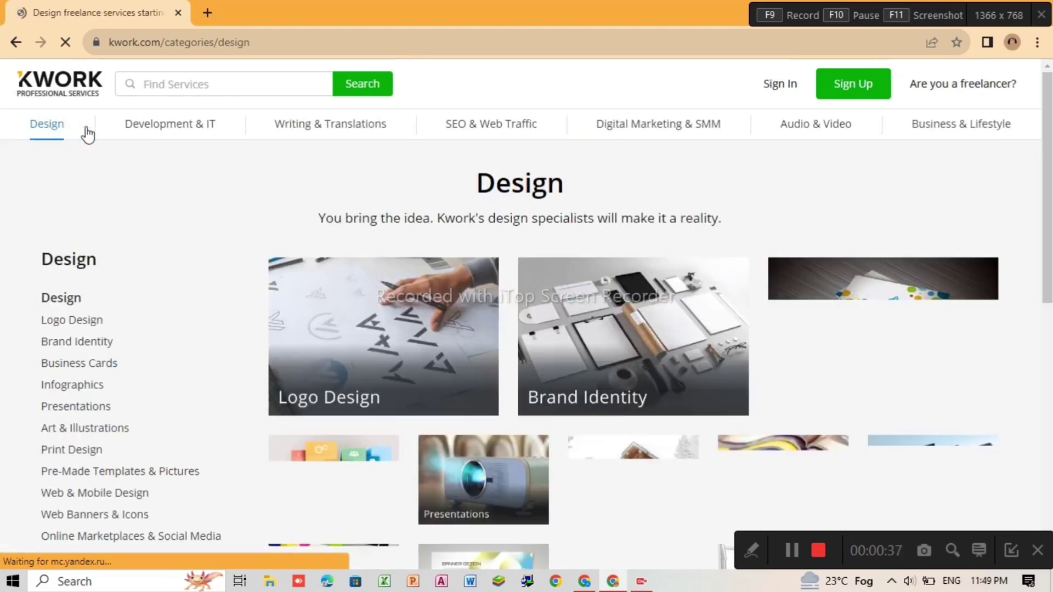
- Return from the Design category page to the Kwork homepage via the logo
{"action": "left_click", "coordinate": [167, 137]}
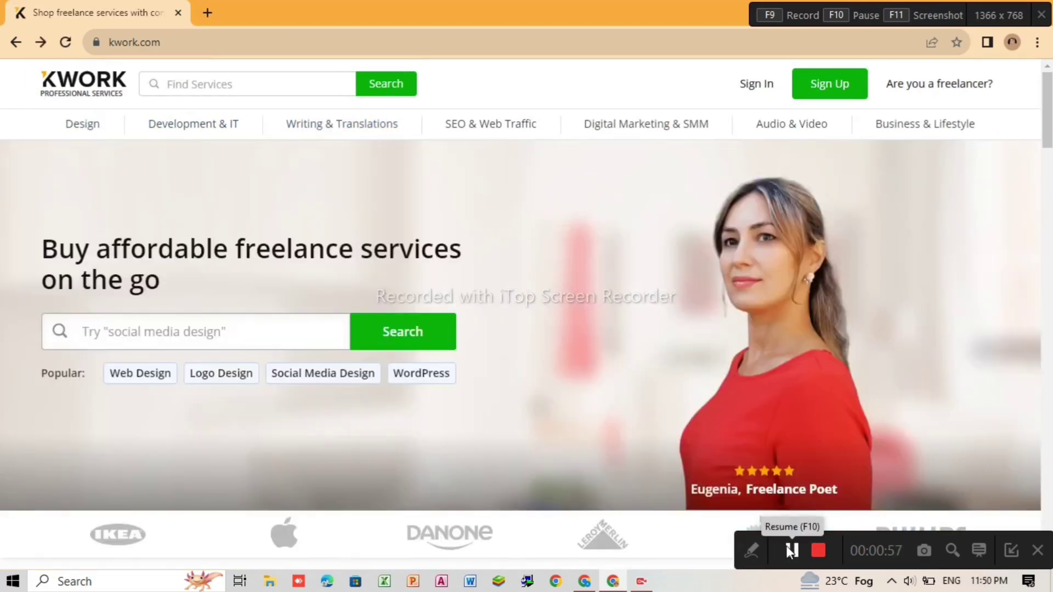
{"action": "left_click", "coordinate": [790, 550]}
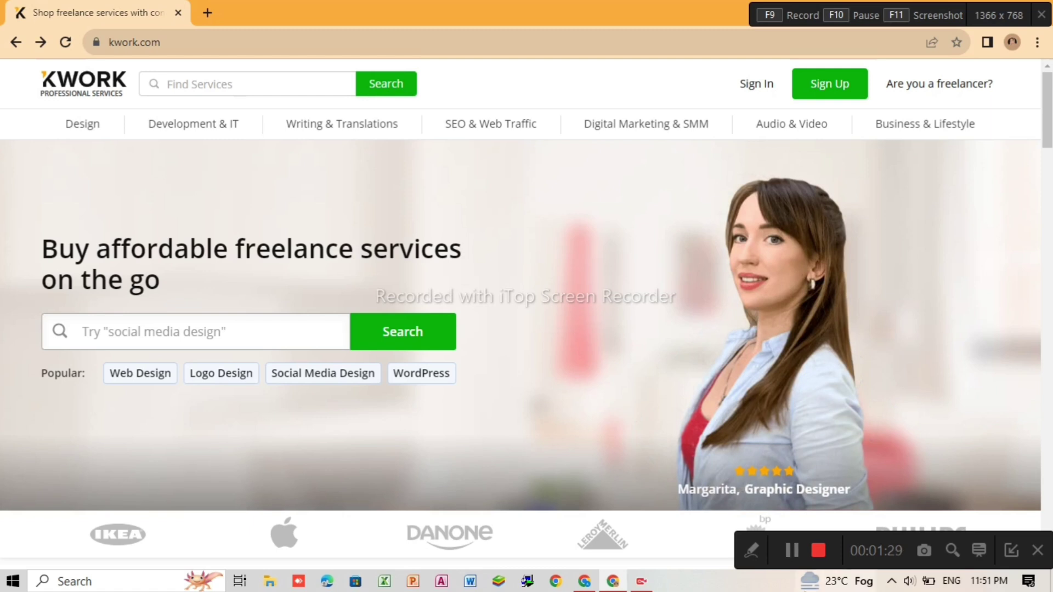
{"action": "left_click", "coordinate": [791, 550]}
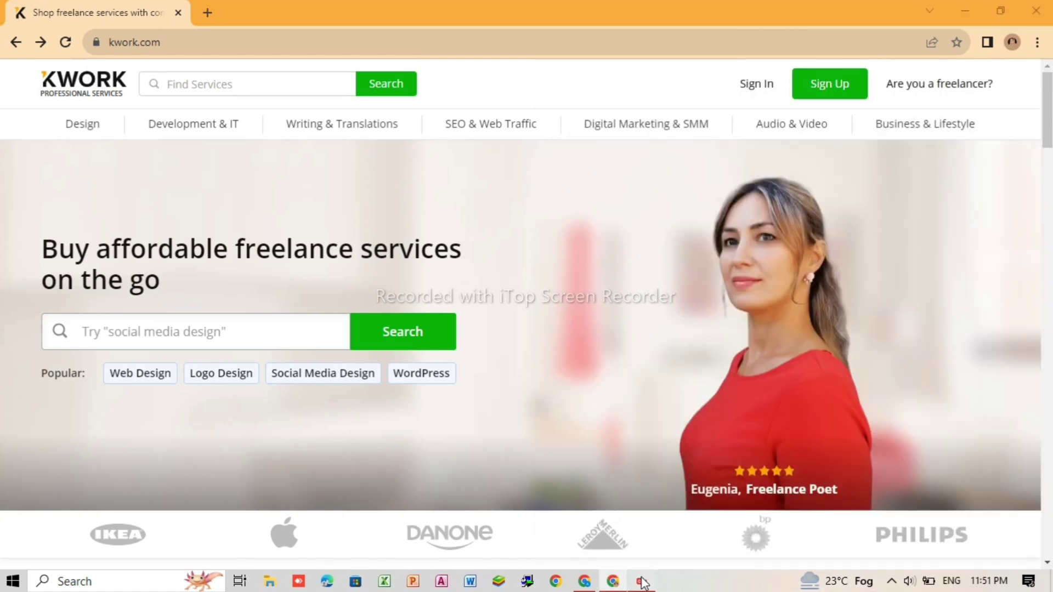
{"action": "left_click", "coordinate": [643, 582]}
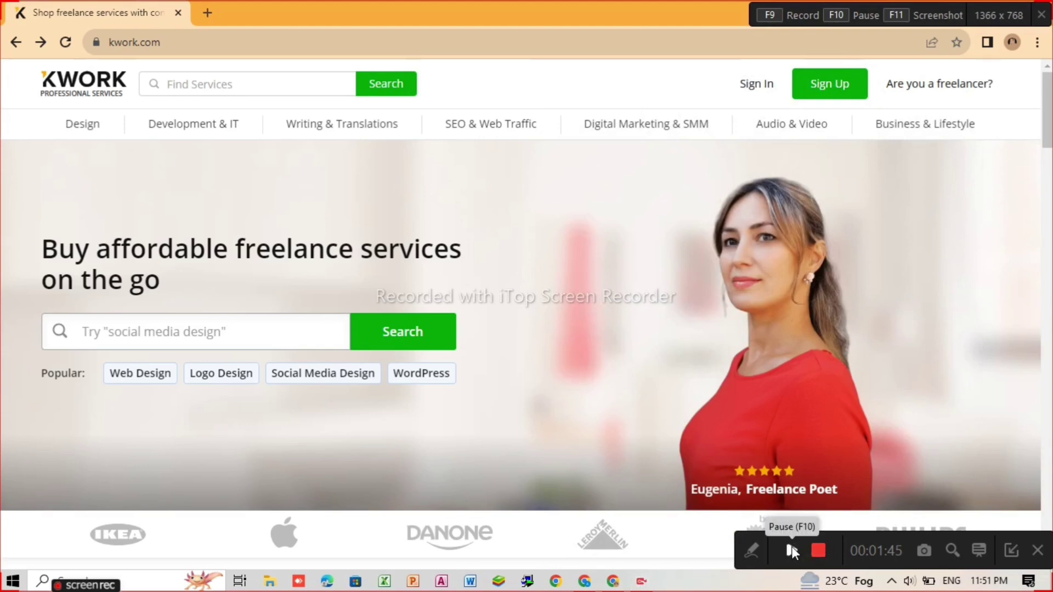
{"action": "left_click", "coordinate": [791, 549]}
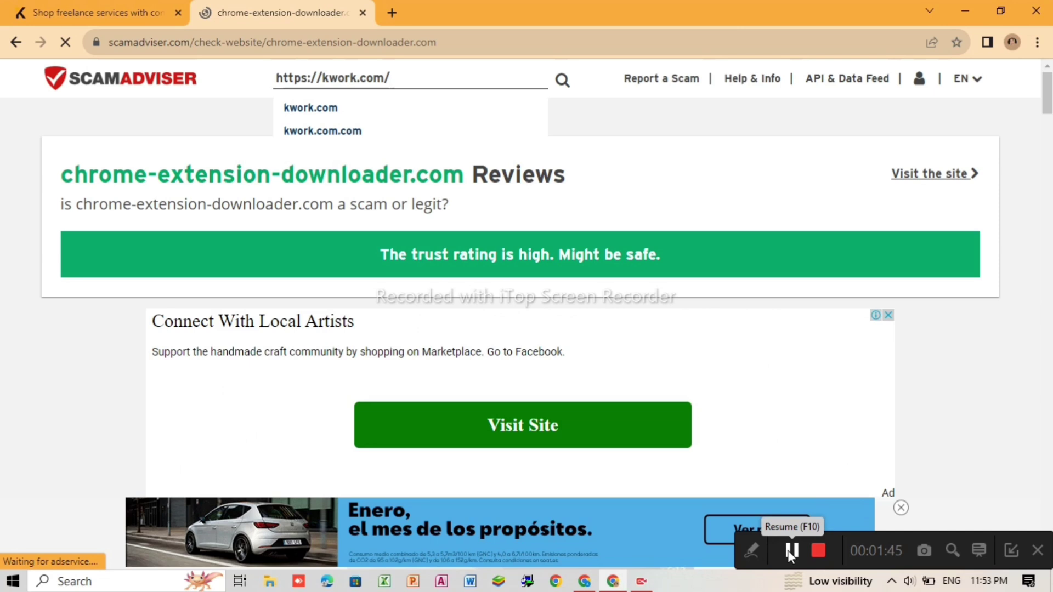
- Open ScamAdviser's kwork.com trust report and scroll through it
{"action": "left_click", "coordinate": [787, 550]}
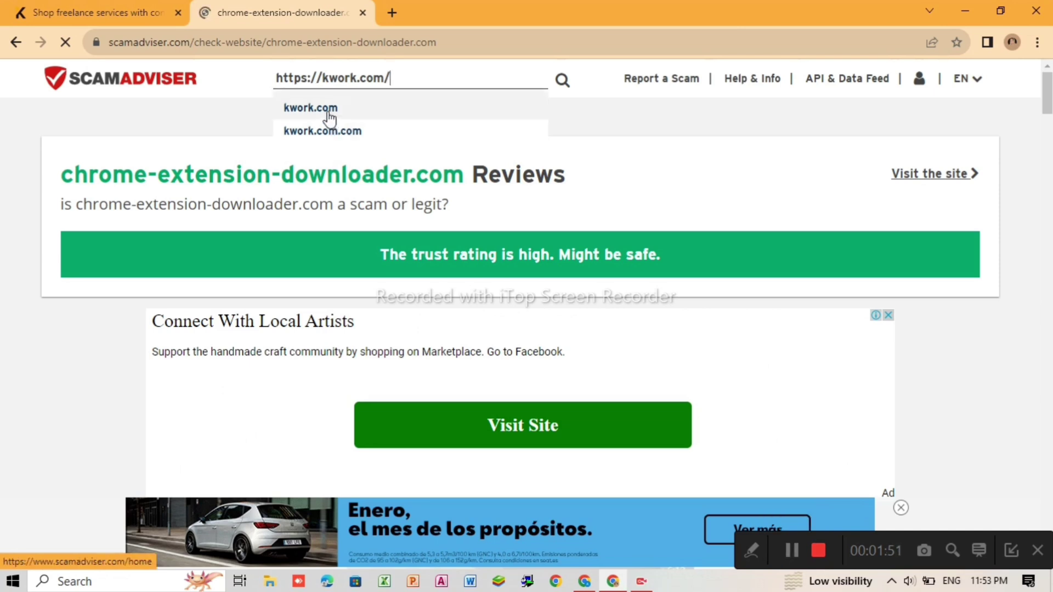
{"action": "left_click", "coordinate": [329, 109]}
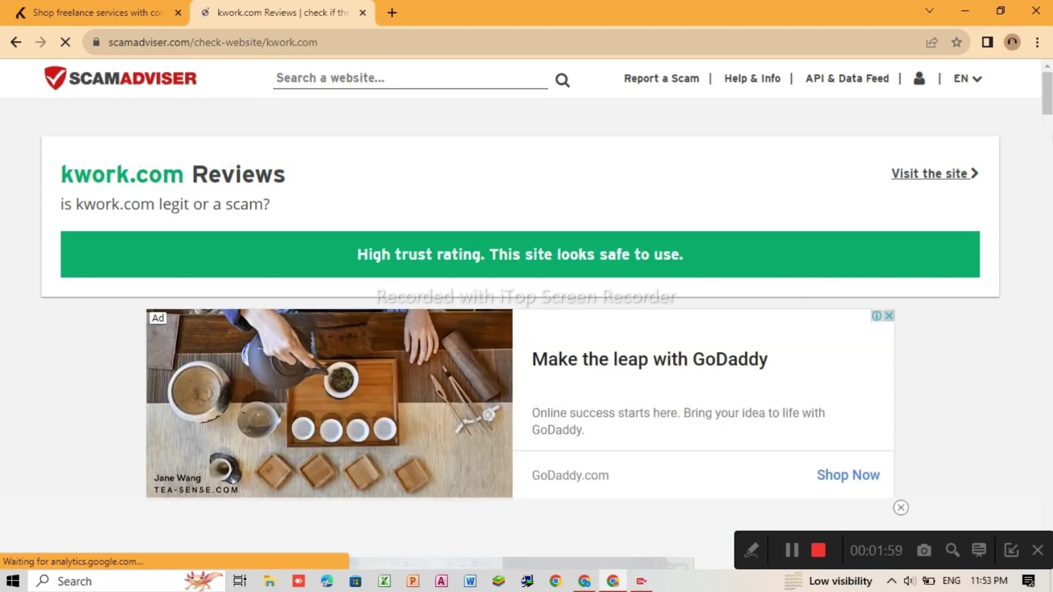
{"action": "scroll", "coordinate": [982, 265], "scroll_direction": "down", "scroll_amount": 9}
{"action": "scroll", "coordinate": [982, 265], "scroll_direction": "down", "scroll_amount": 3}
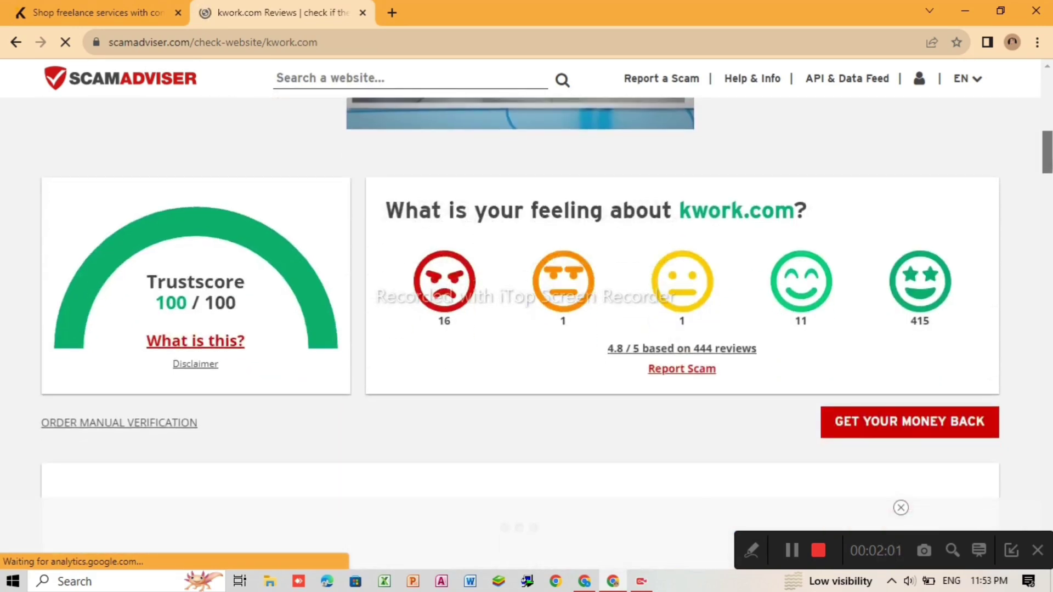
{"action": "scroll", "coordinate": [526, 329], "scroll_direction": "down", "scroll_amount": 5}
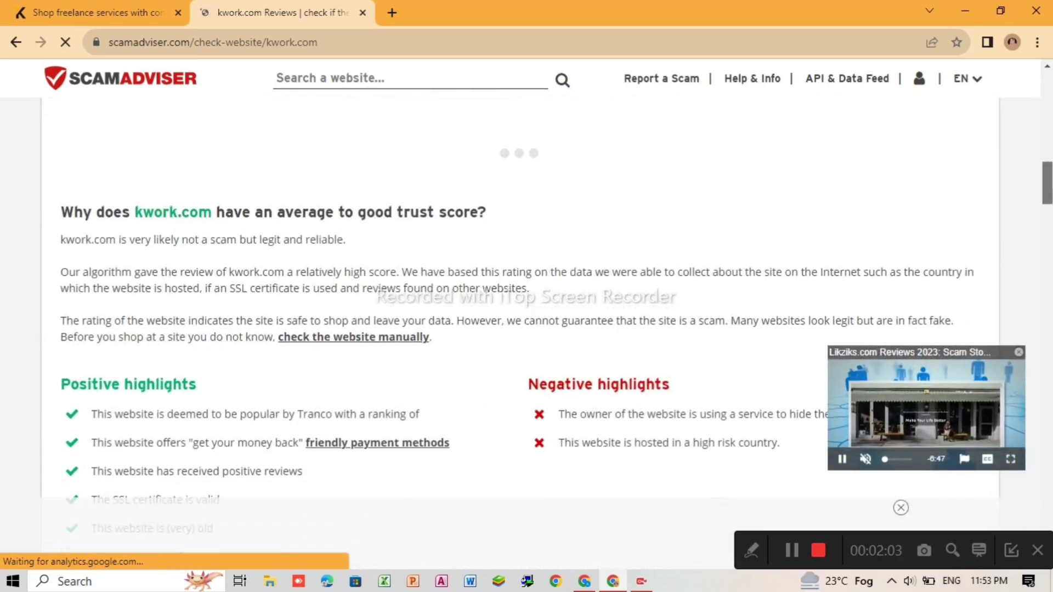
{"action": "scroll", "coordinate": [527, 329], "scroll_direction": "down", "scroll_amount": 5}
{"action": "scroll", "coordinate": [526, 330], "scroll_direction": "down", "scroll_amount": 1}
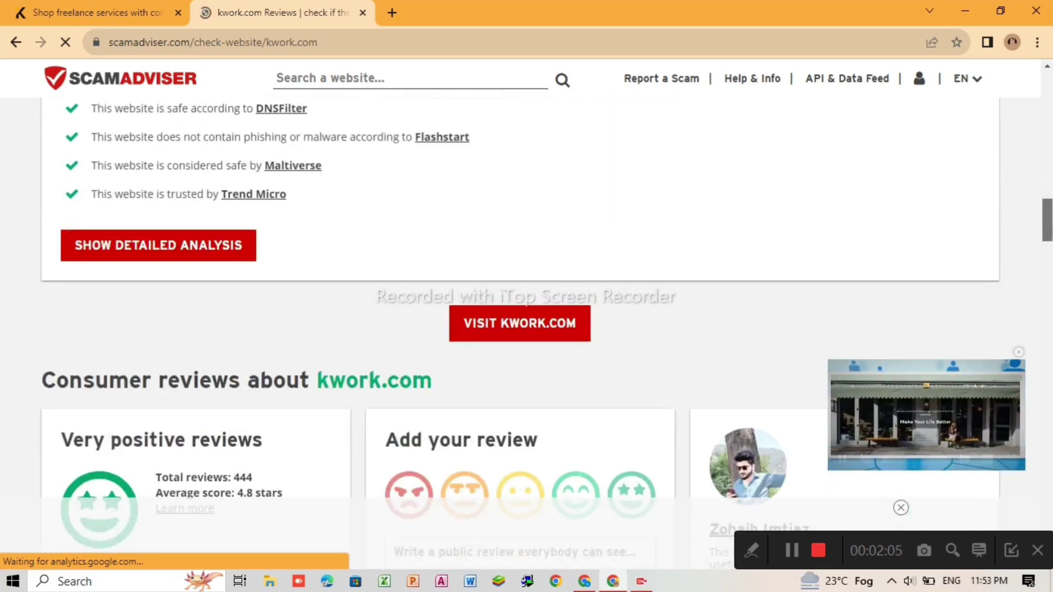
{"action": "scroll", "coordinate": [527, 329], "scroll_direction": "down", "scroll_amount": 4}
{"action": "scroll", "coordinate": [527, 329], "scroll_direction": "down", "scroll_amount": 3}
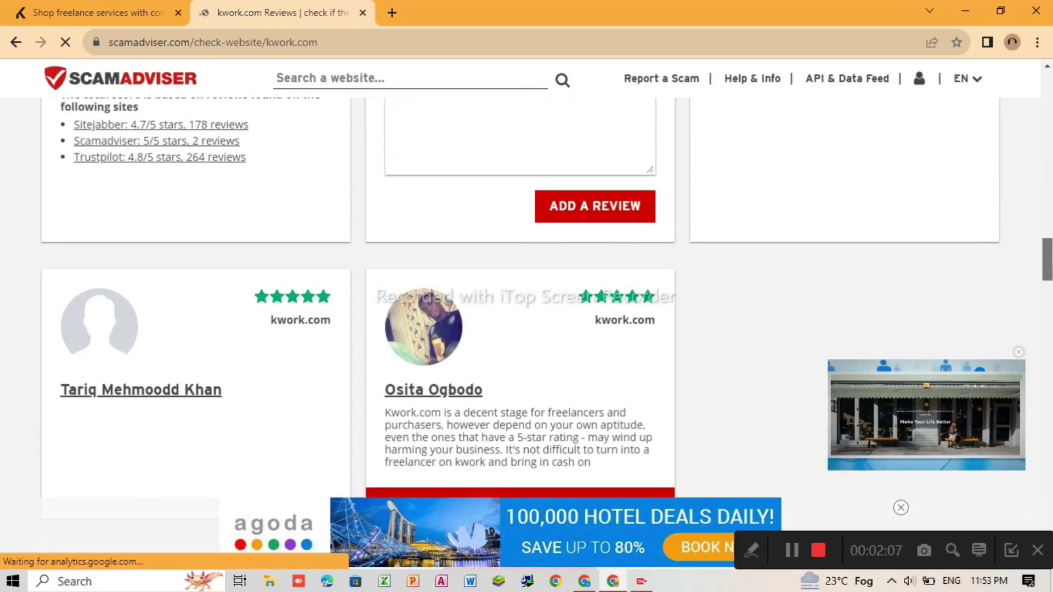
{"action": "scroll", "coordinate": [527, 329], "scroll_direction": "down", "scroll_amount": 5}
{"action": "scroll", "coordinate": [1046, 262], "scroll_direction": "up", "scroll_amount": 8}
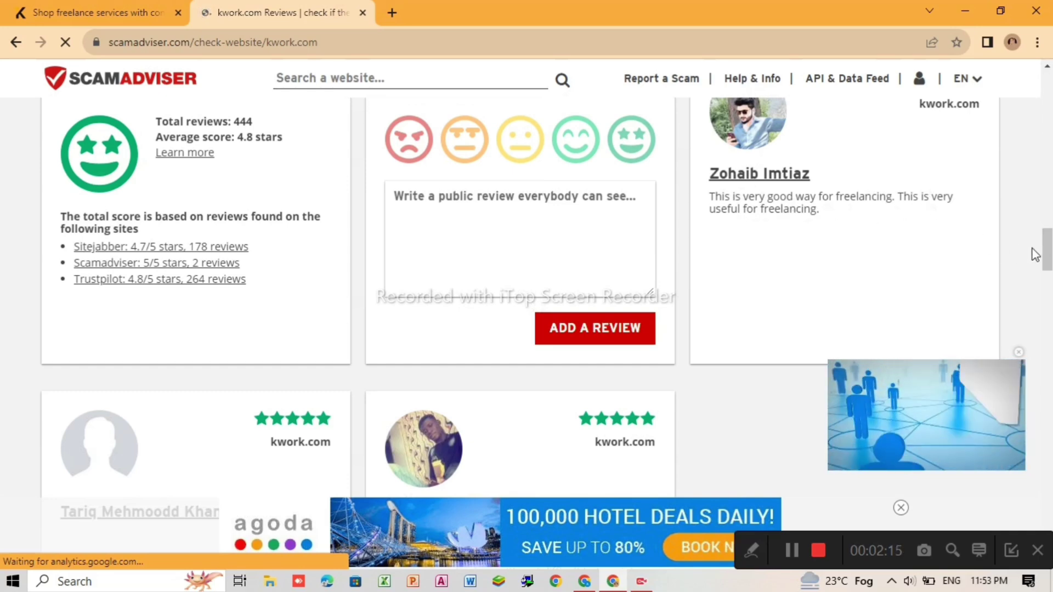
- Highlight the 100/100 Trustscore, then bring up Kwork's Trustpilot reviews page
{"action": "left_click_drag", "start_coordinate": [1045, 247], "coordinate": [1038, 199]}
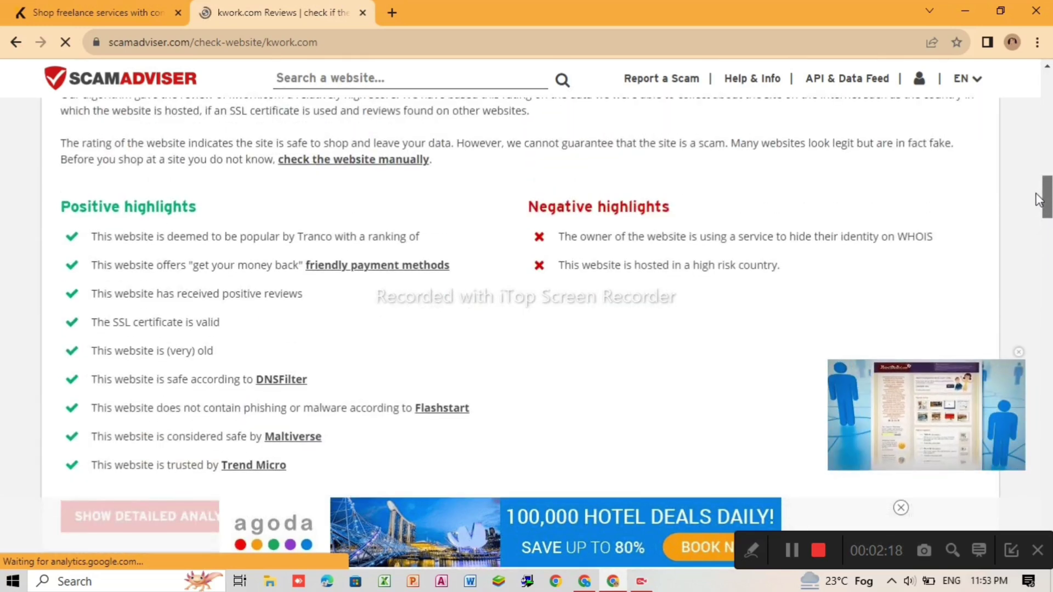
{"action": "scroll", "coordinate": [1038, 198], "scroll_direction": "up", "scroll_amount": 6}
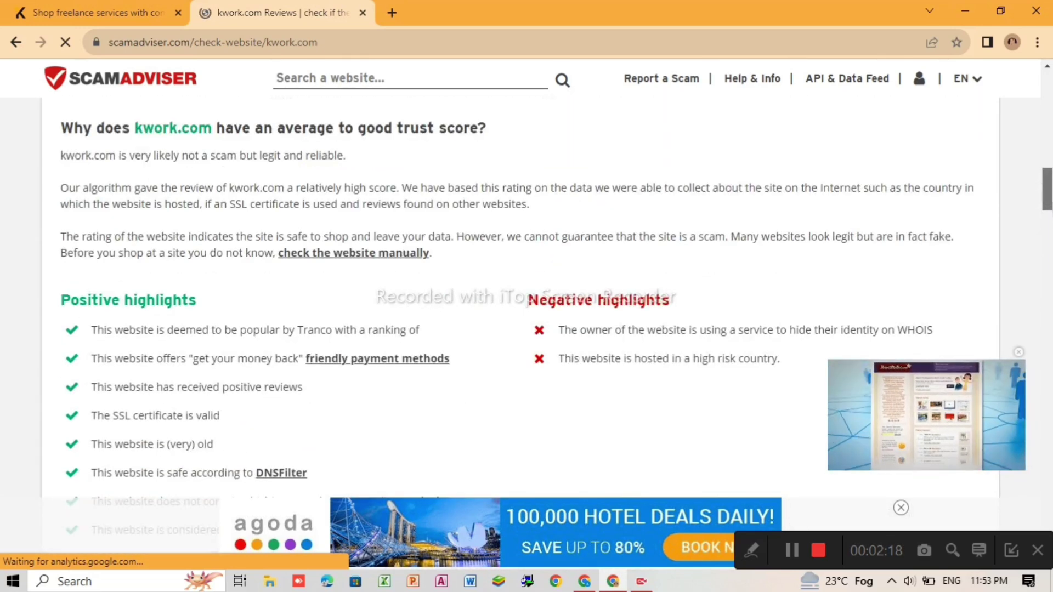
{"action": "left_click_drag", "start_coordinate": [1048, 179], "coordinate": [1048, 168]}
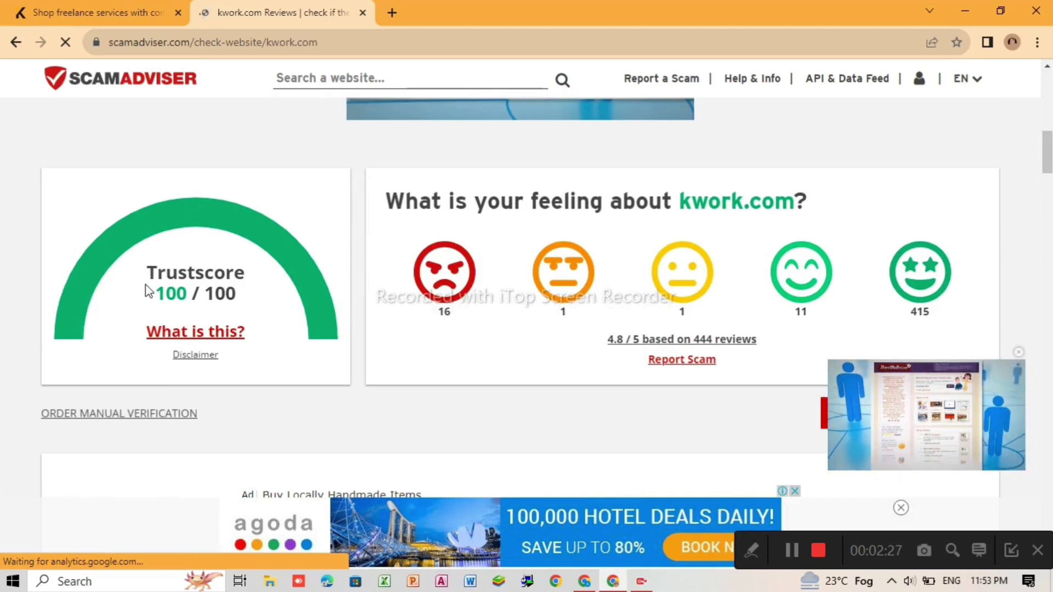
{"action": "left_click_drag", "start_coordinate": [155, 293], "coordinate": [248, 299]}
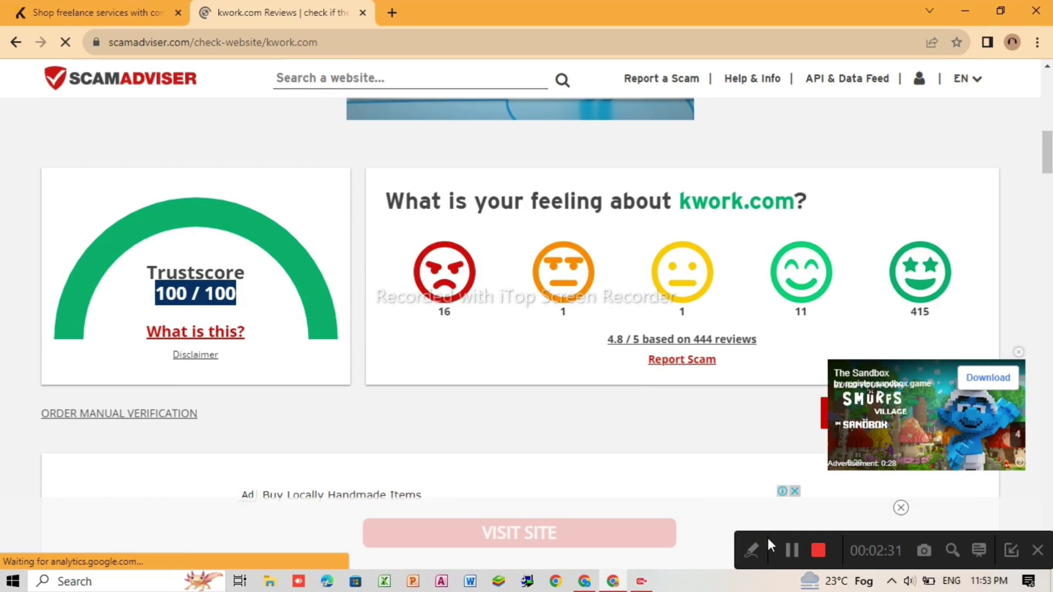
{"action": "left_click", "coordinate": [48, 12]}
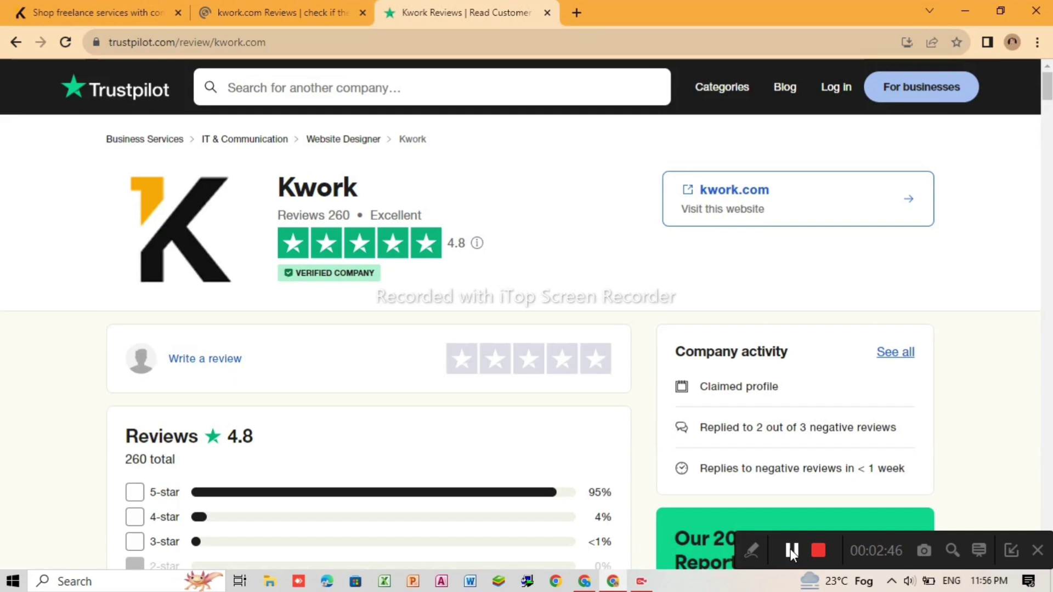
- Highlight Kwork's 4.8 Trustpilot rating, scroll through the reviews, then return to kwork.com
{"action": "left_click", "coordinate": [790, 549]}
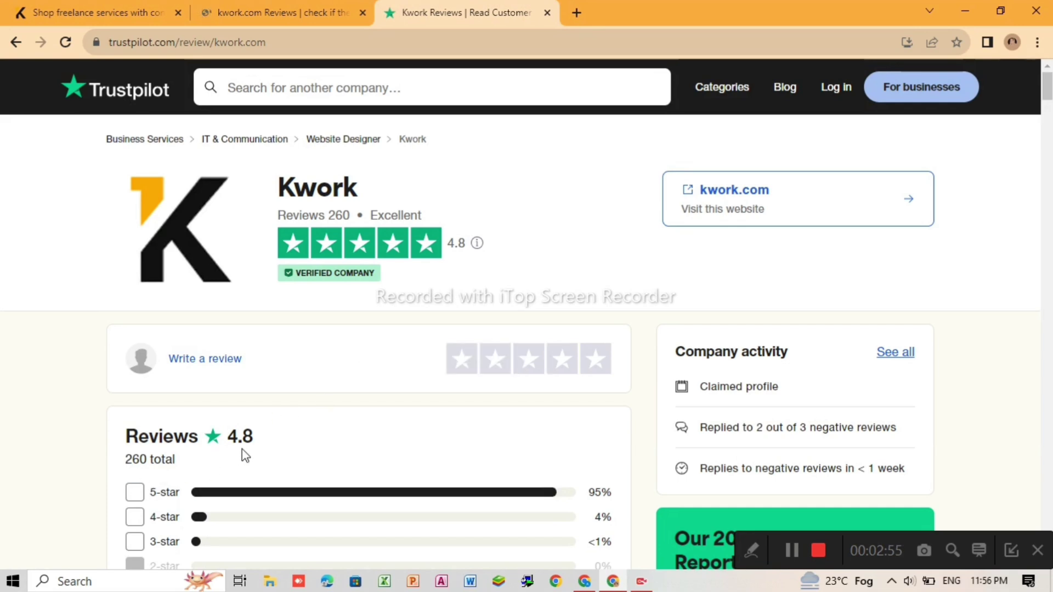
{"action": "left_click_drag", "start_coordinate": [259, 437], "coordinate": [217, 439]}
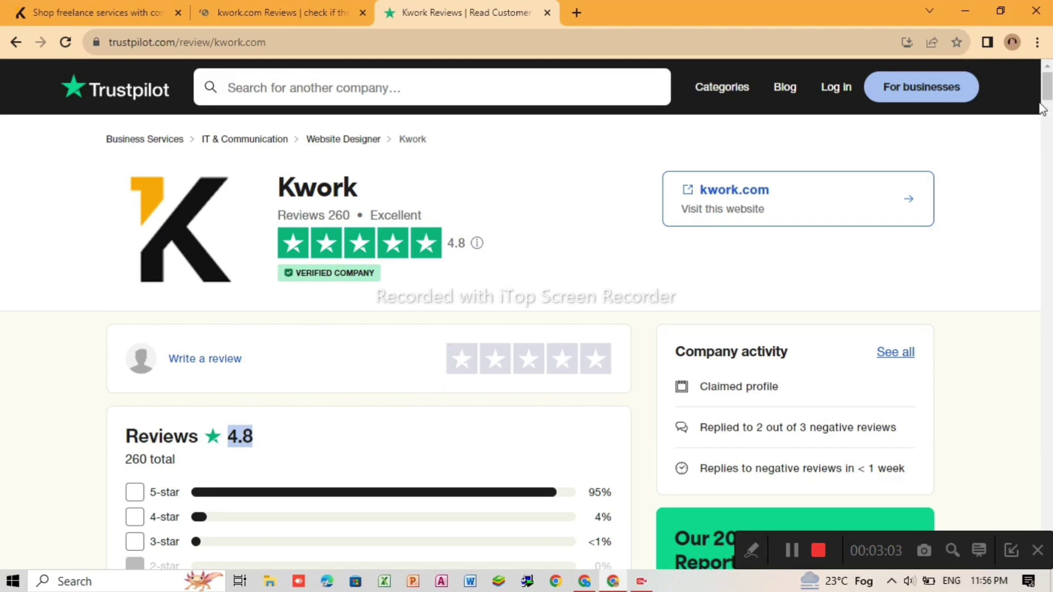
{"action": "scroll", "coordinate": [1043, 110], "scroll_direction": "down", "scroll_amount": 2}
{"action": "scroll", "coordinate": [520, 340], "scroll_direction": "down", "scroll_amount": 8}
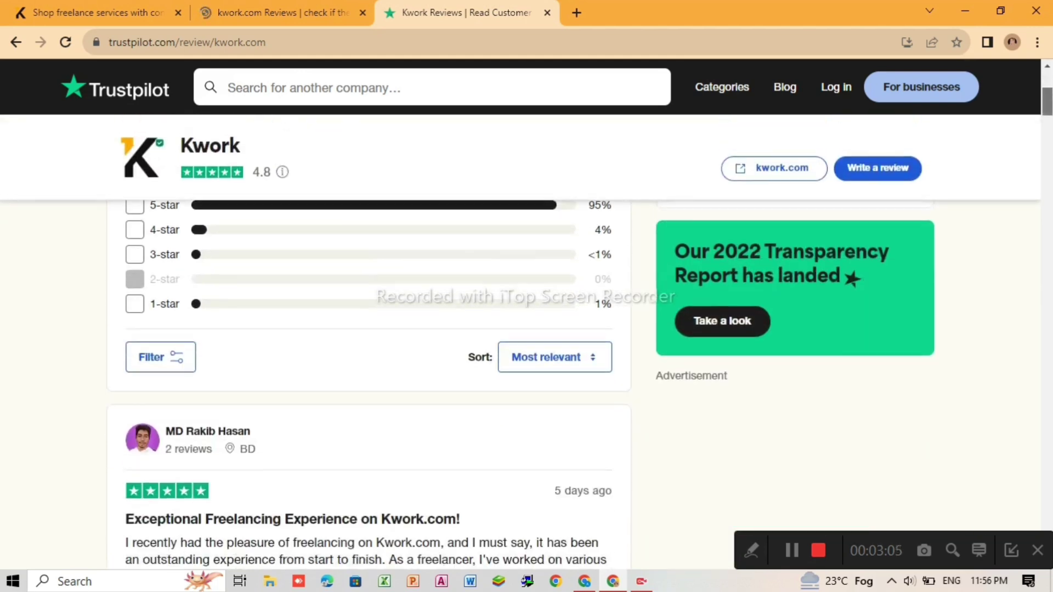
{"action": "scroll", "coordinate": [520, 340], "scroll_direction": "down", "scroll_amount": 2}
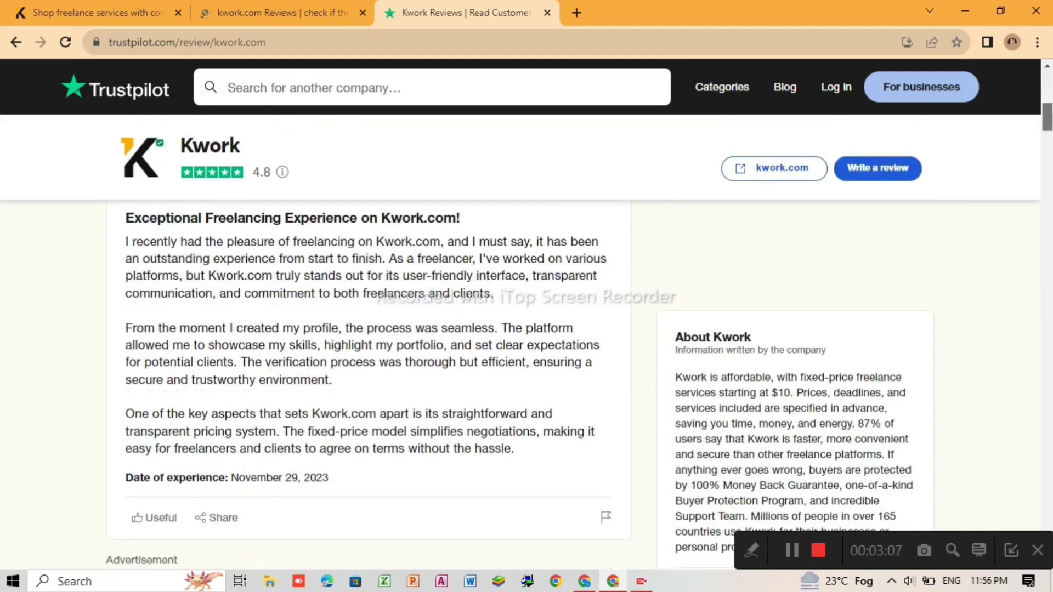
{"action": "scroll", "coordinate": [520, 340], "scroll_direction": "down", "scroll_amount": 7}
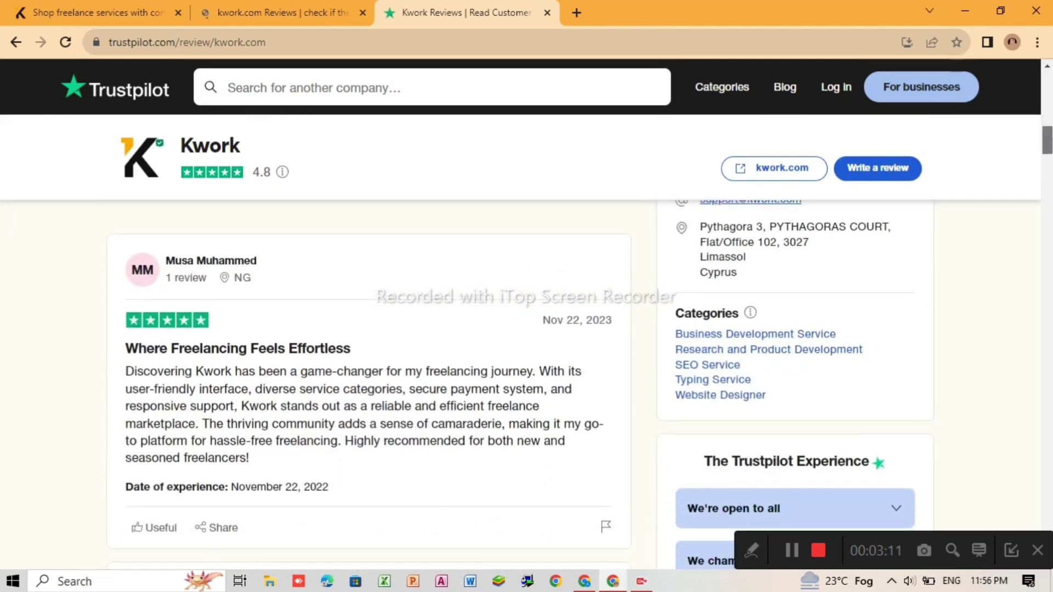
{"action": "scroll", "coordinate": [520, 340], "scroll_direction": "down", "scroll_amount": 11}
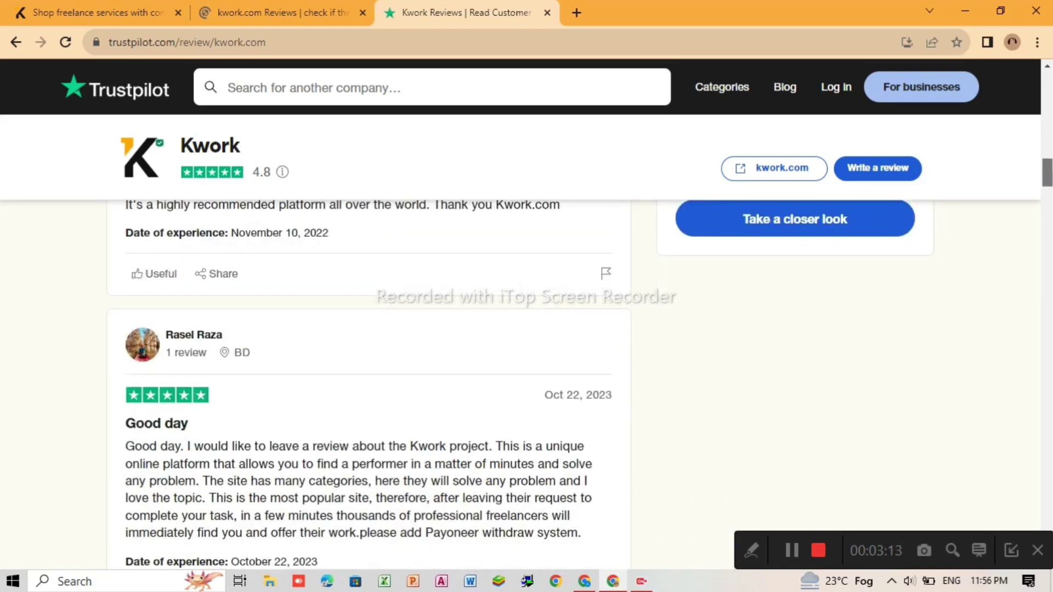
{"action": "scroll", "coordinate": [520, 340], "scroll_direction": "down", "scroll_amount": 5}
{"action": "scroll", "coordinate": [520, 340], "scroll_direction": "up", "scroll_amount": 5}
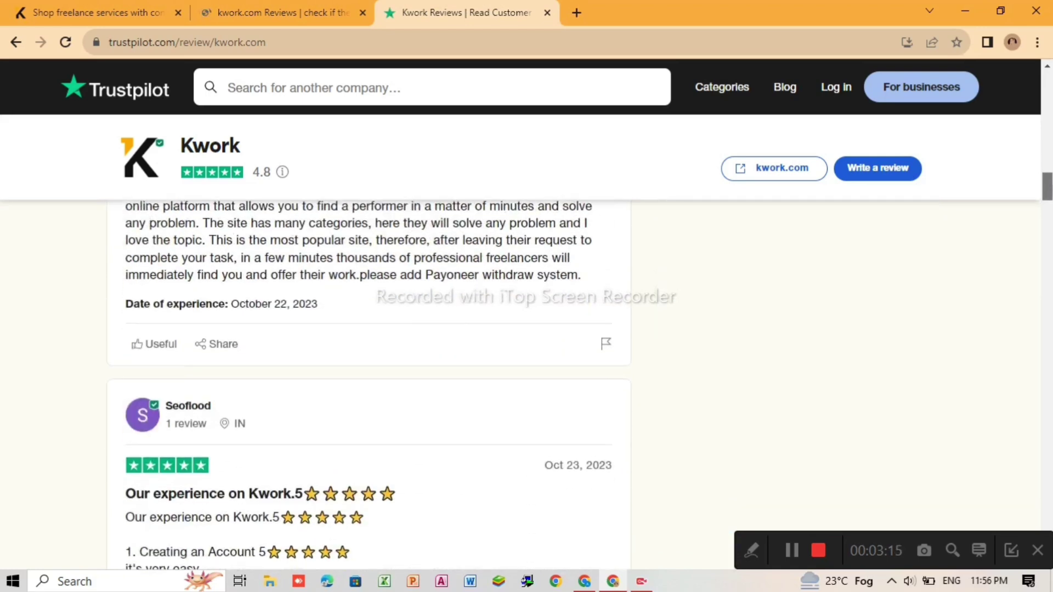
{"action": "left_click_drag", "start_coordinate": [1048, 176], "coordinate": [1046, 143]}
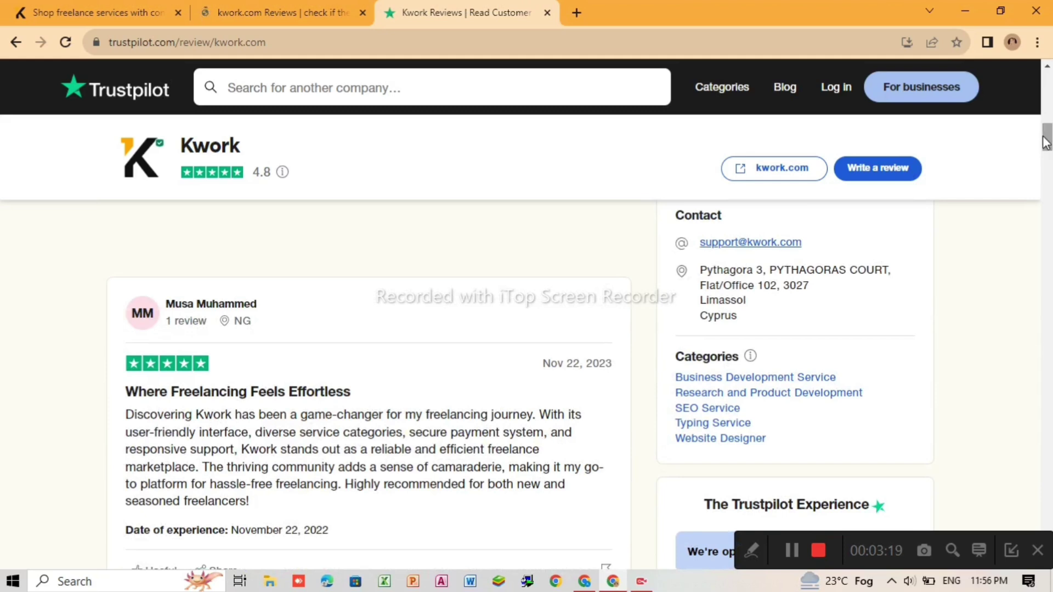
{"action": "left_click_drag", "start_coordinate": [1049, 136], "coordinate": [1047, 101]}
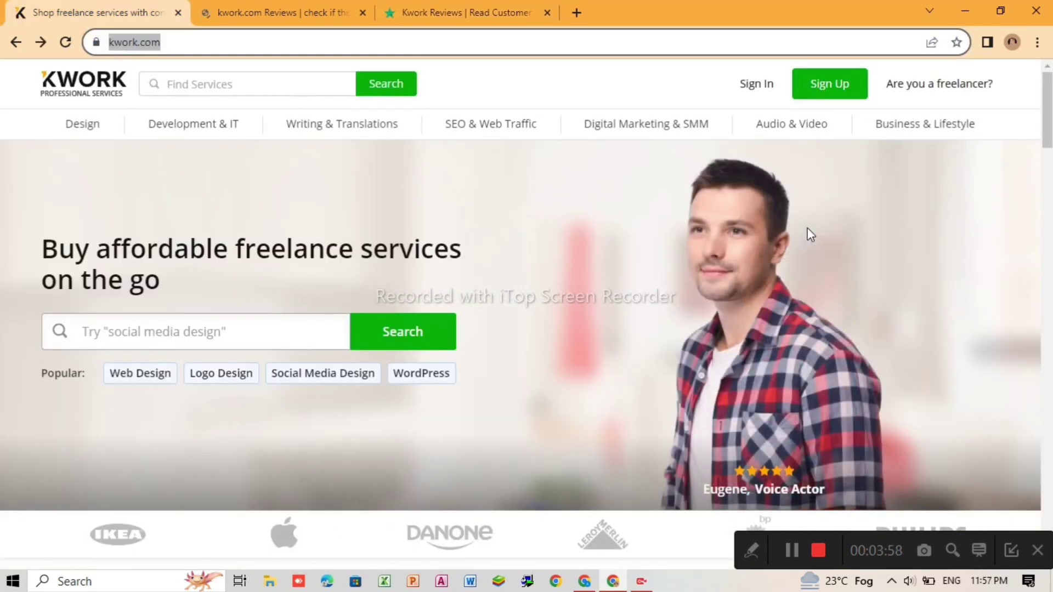
- Register a new Kwork account as a Seller, landing on the seller dashboard
{"action": "left_click", "coordinate": [821, 90]}
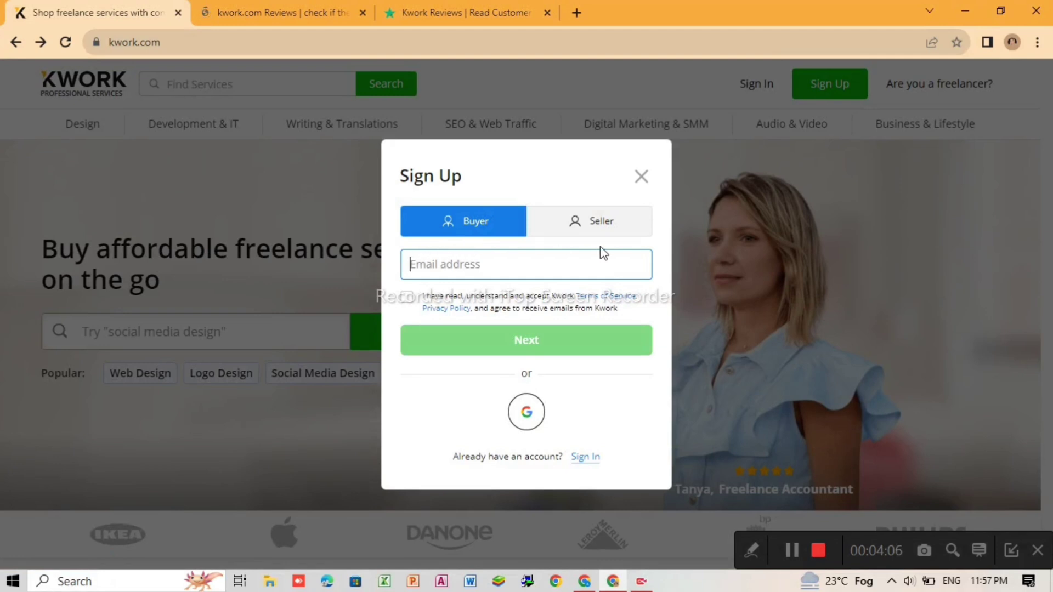
{"action": "left_click", "coordinate": [601, 227]}
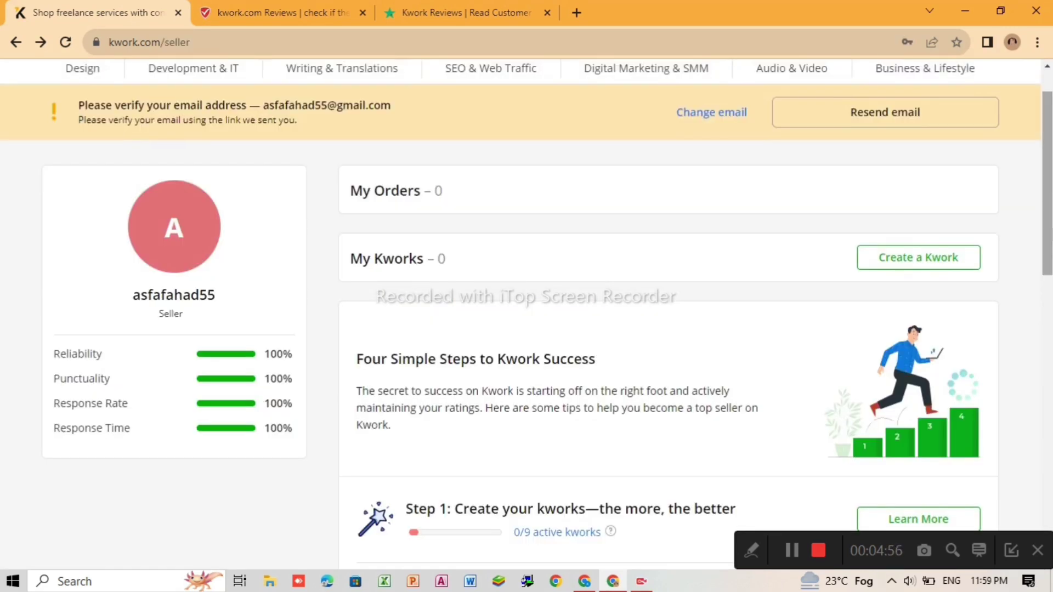
- Open Kwork's 'Verify your email address' message in Gmail and follow its confirmation link
{"action": "left_click", "coordinate": [791, 553]}
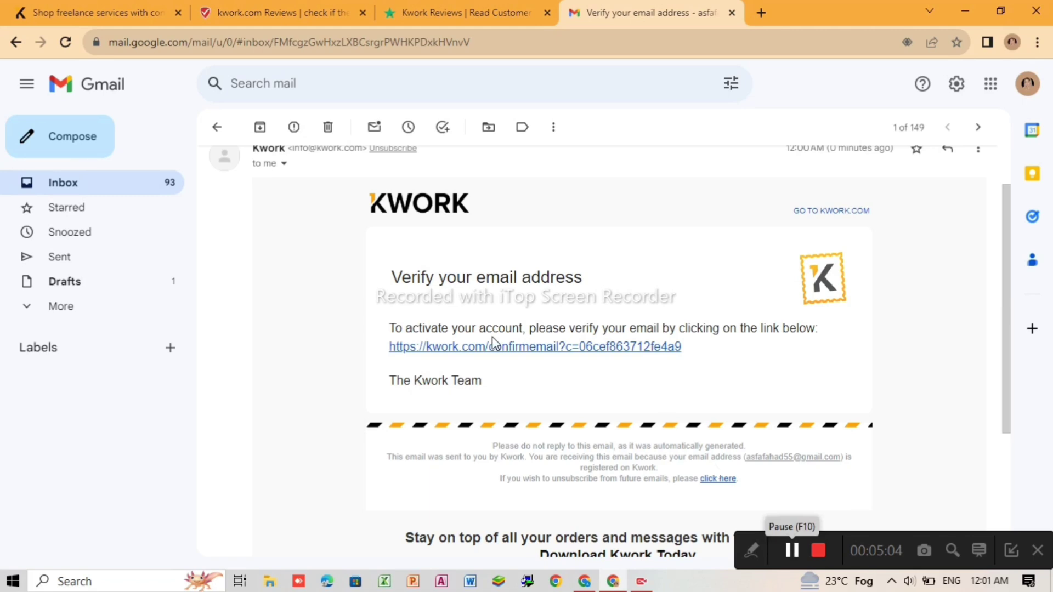
{"action": "left_click", "coordinate": [491, 351]}
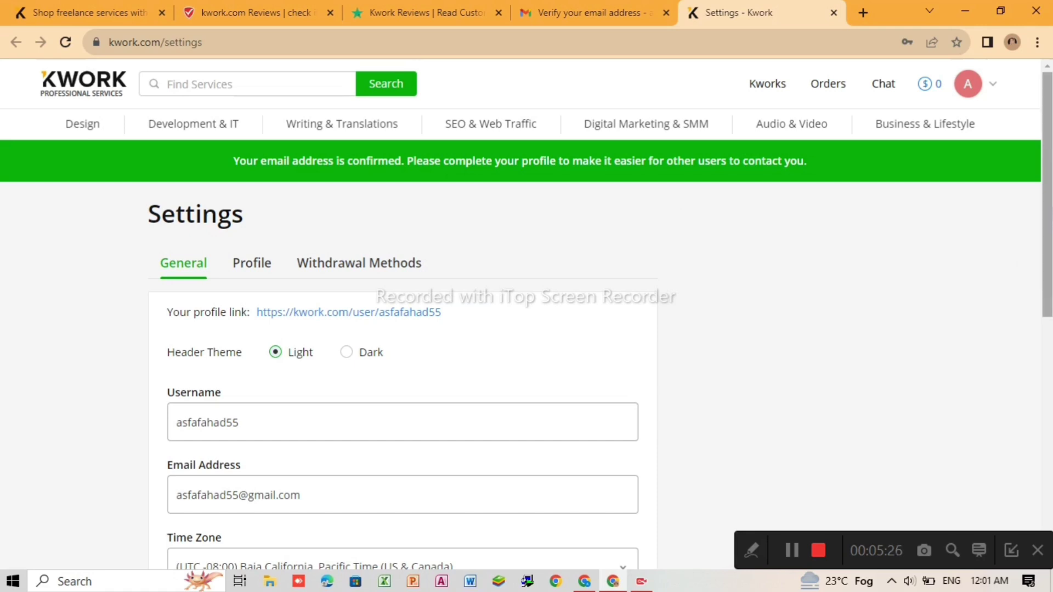
- Set the time zone to (UTC +05:00) Islamabad, Tashkent, save, and dismiss the password notice
{"action": "mouse_move", "coordinate": [1048, 192]}
{"action": "left_mouse_down"}
{"action": "mouse_move", "coordinate": [1047, 223]}
{"action": "mouse_move", "coordinate": [1048, 192]}
{"action": "left_mouse_up"}
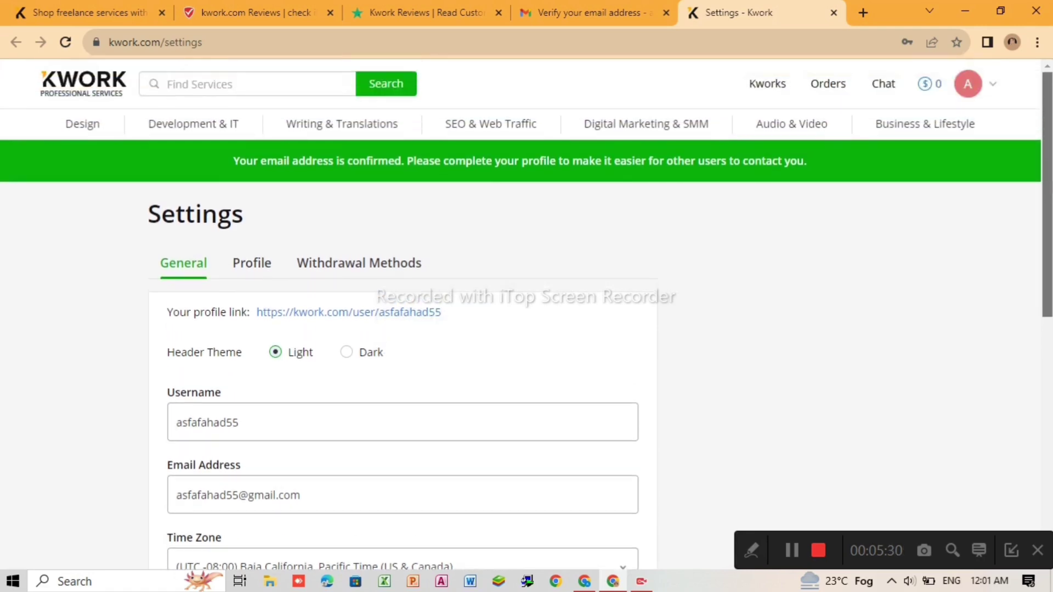
{"action": "mouse_move", "coordinate": [968, 88]}
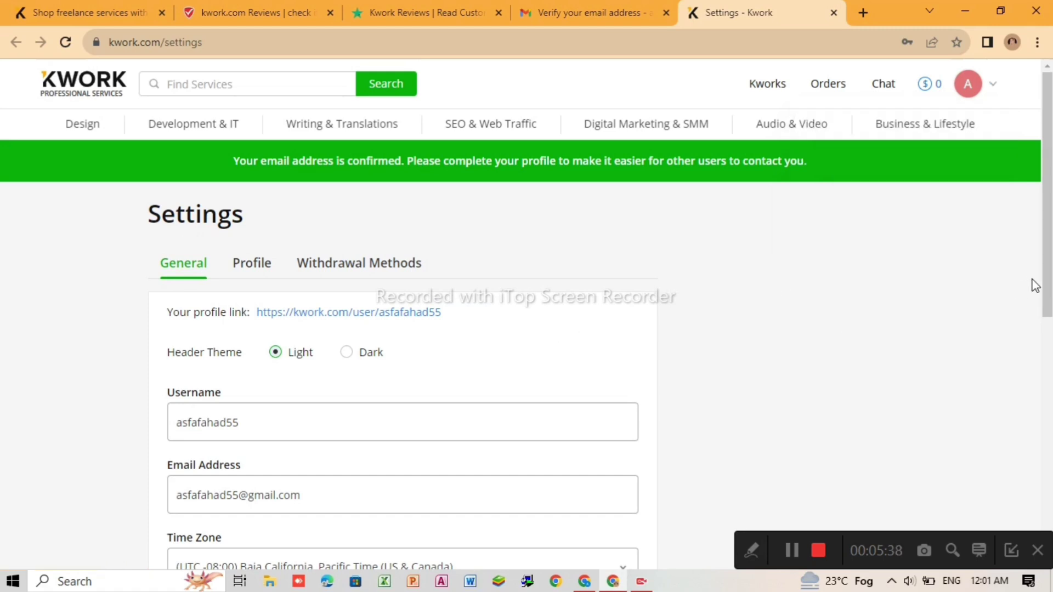
{"action": "scroll", "coordinate": [1035, 285], "scroll_direction": "down", "scroll_amount": 3}
{"action": "scroll", "coordinate": [527, 314], "scroll_direction": "down", "scroll_amount": 5}
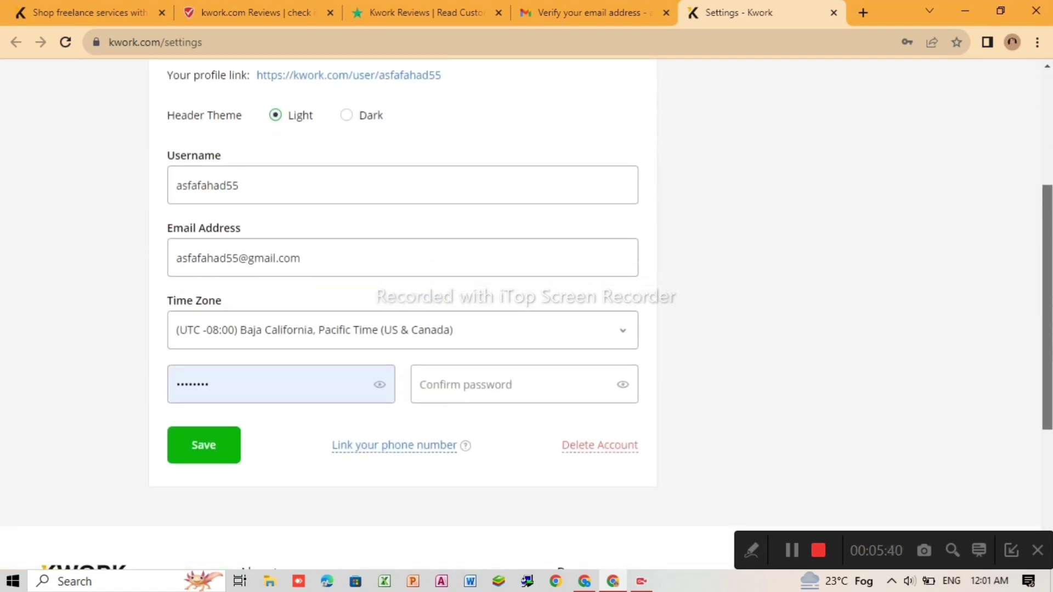
{"action": "scroll", "coordinate": [526, 314], "scroll_direction": "down", "scroll_amount": 2}
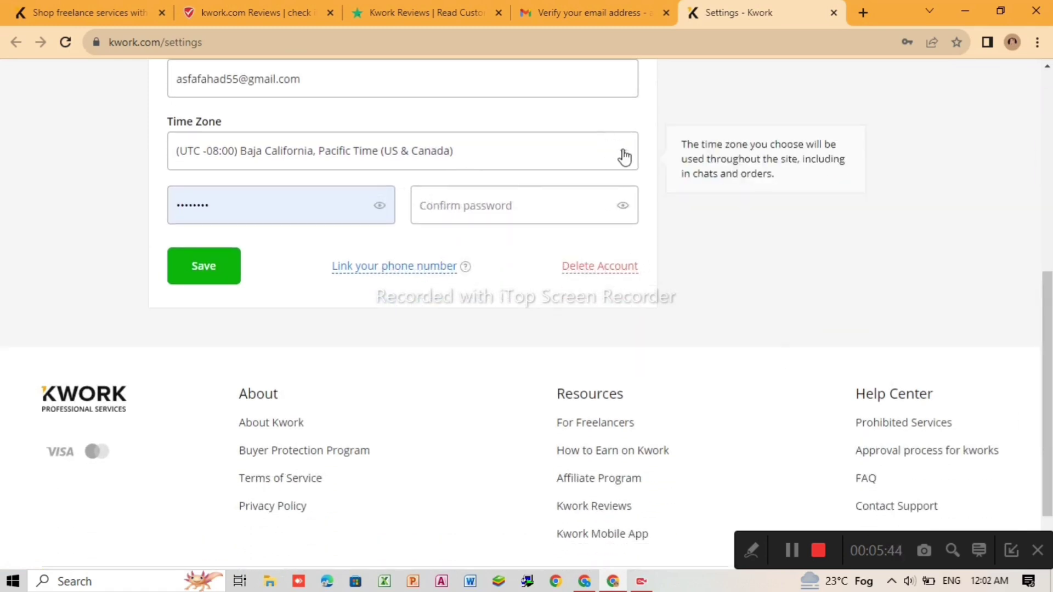
{"action": "left_click", "coordinate": [623, 158]}
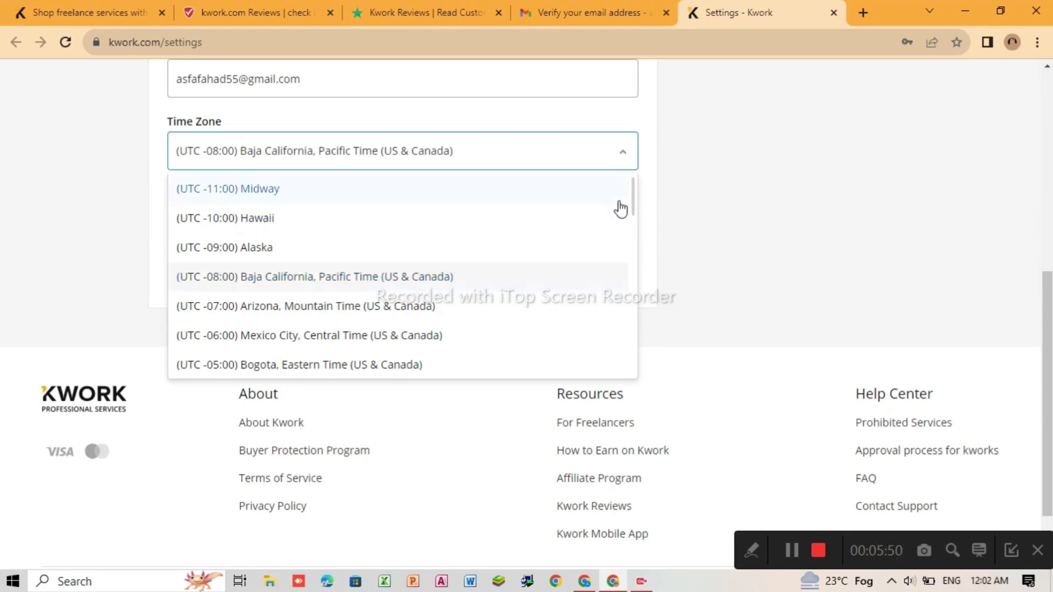
{"action": "left_click_drag", "start_coordinate": [634, 208], "coordinate": [654, 380]}
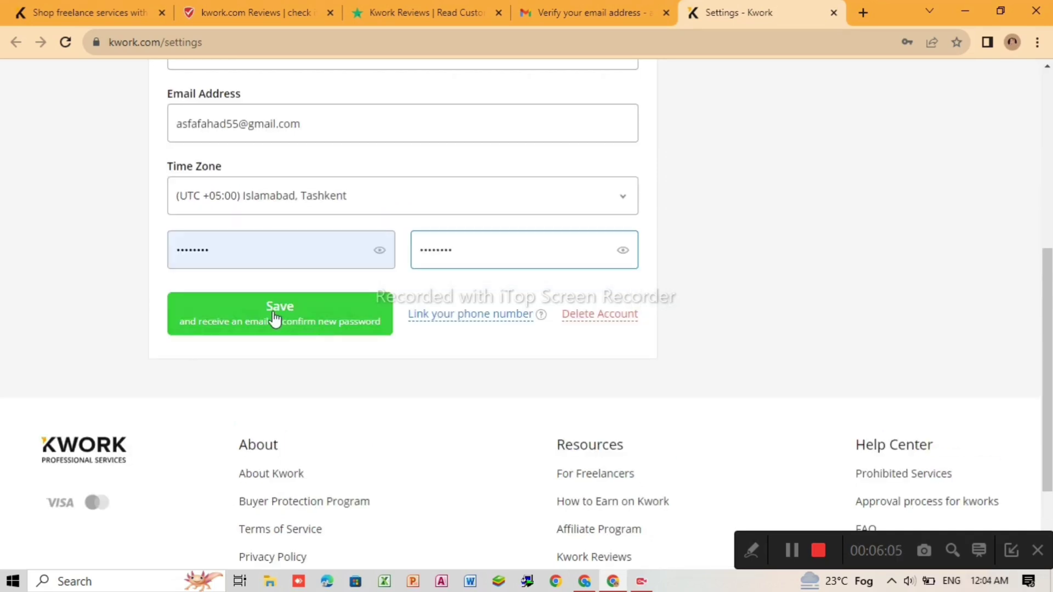
{"action": "left_click", "coordinate": [275, 318]}
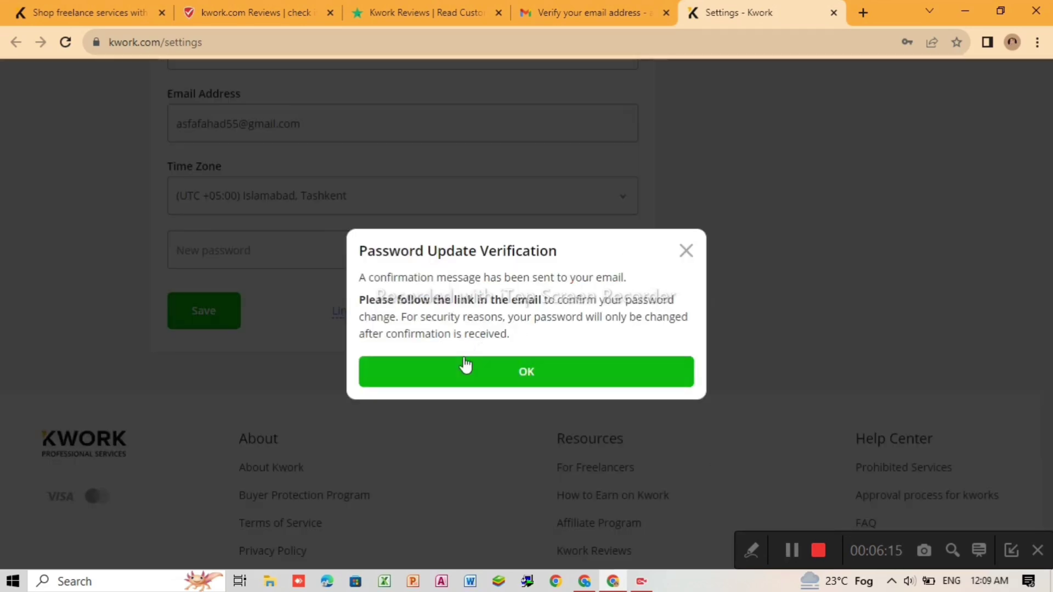
{"action": "left_click", "coordinate": [472, 370]}
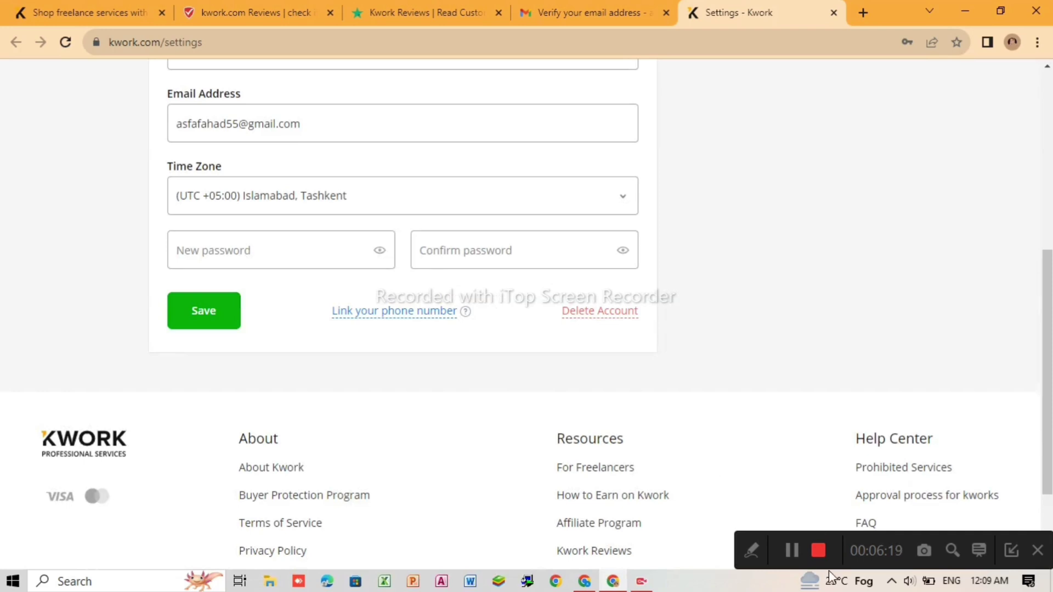
{"action": "left_click", "coordinate": [793, 549]}
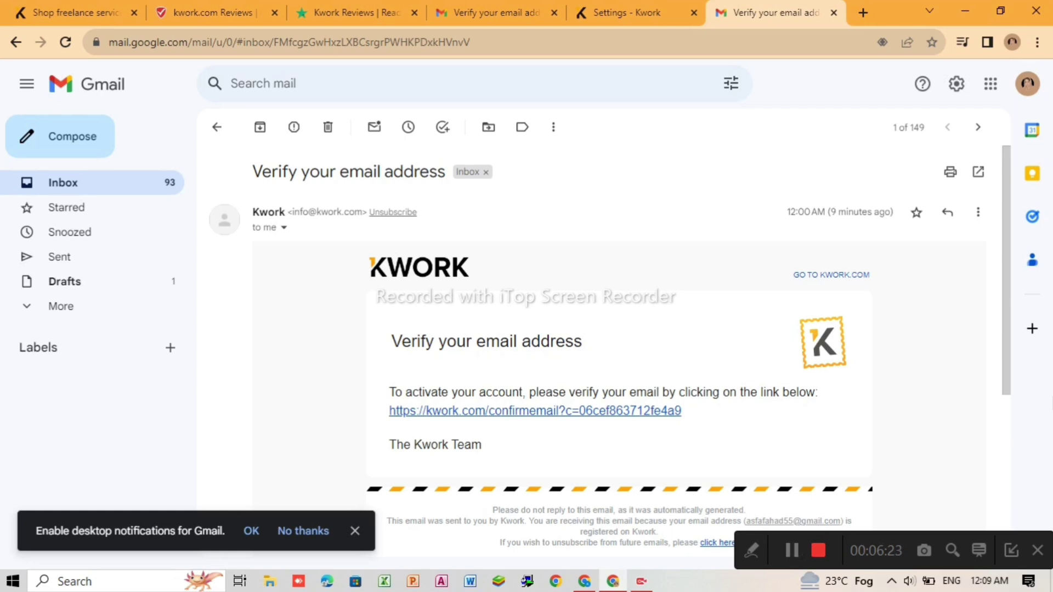
- Leave the verification email and open the Kwork seller dashboard at kwork.com/seller
{"action": "scroll", "coordinate": [1002, 333], "scroll_direction": "down", "scroll_amount": 1}
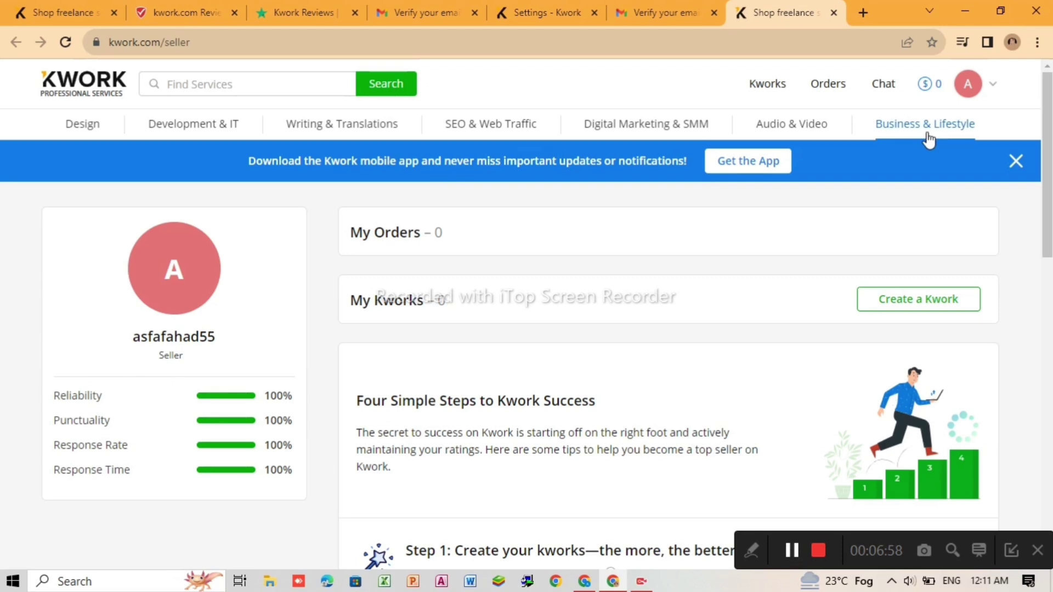
- Go to account Settings from the avatar menu and switch to the Profile tab
{"action": "left_click", "coordinate": [968, 83]}
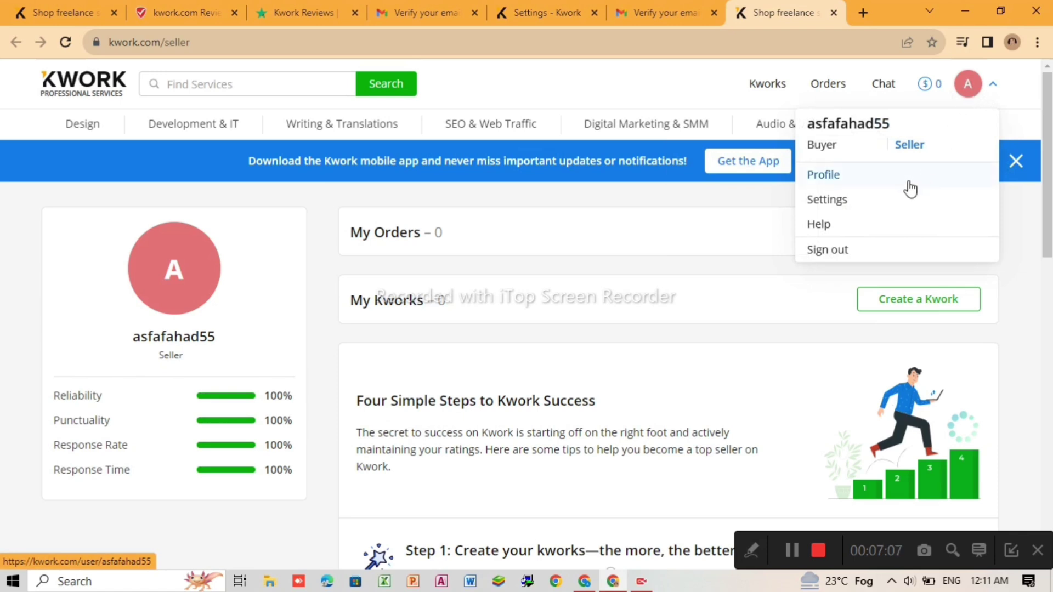
{"action": "left_click", "coordinate": [826, 208]}
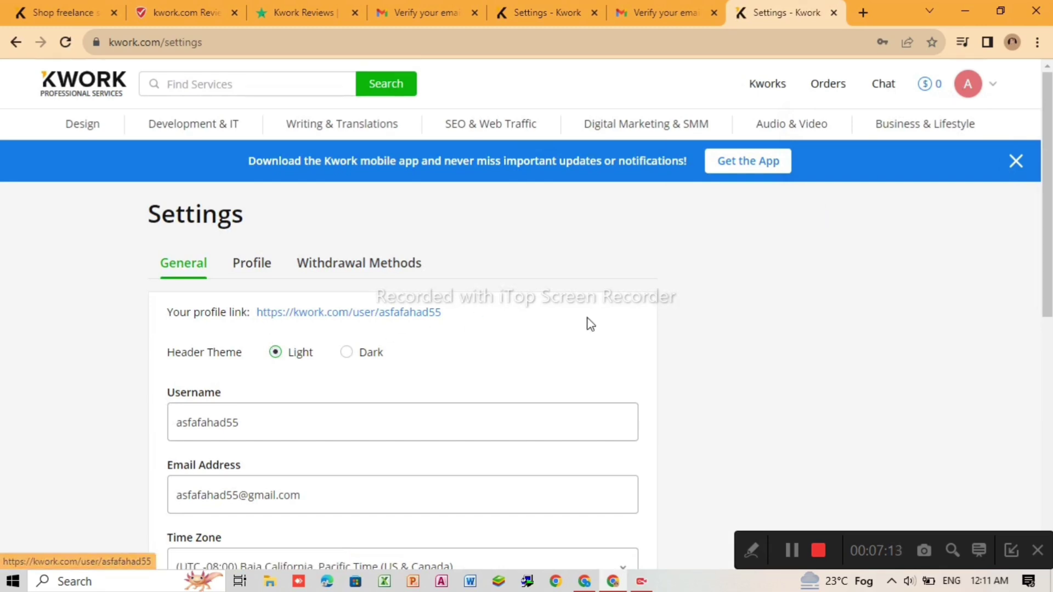
{"action": "left_click_drag", "start_coordinate": [1040, 253], "coordinate": [1049, 283]}
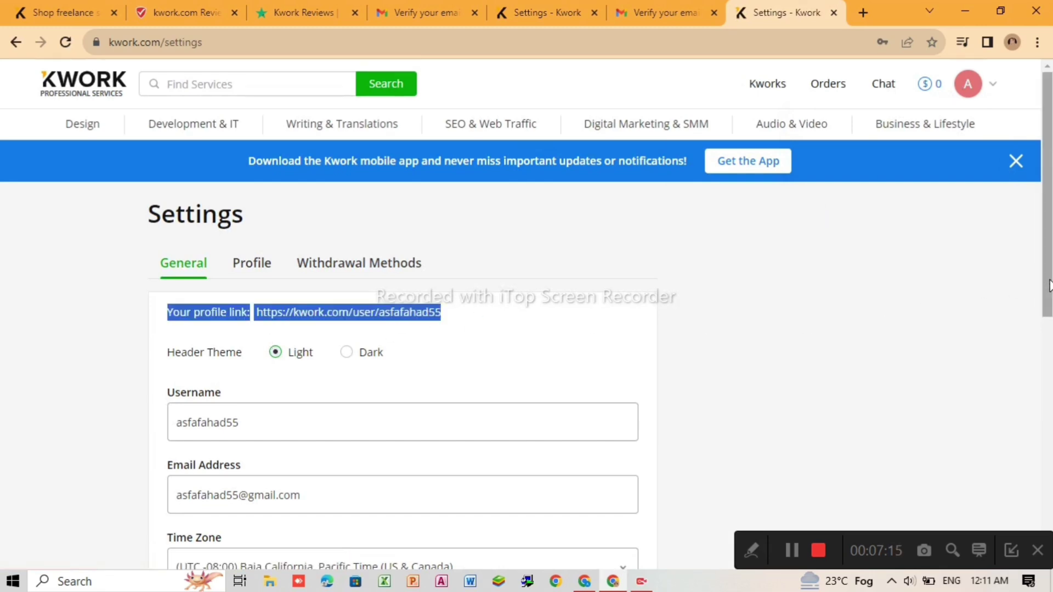
{"action": "left_click", "coordinate": [260, 239]}
{"action": "left_click", "coordinate": [254, 268]}
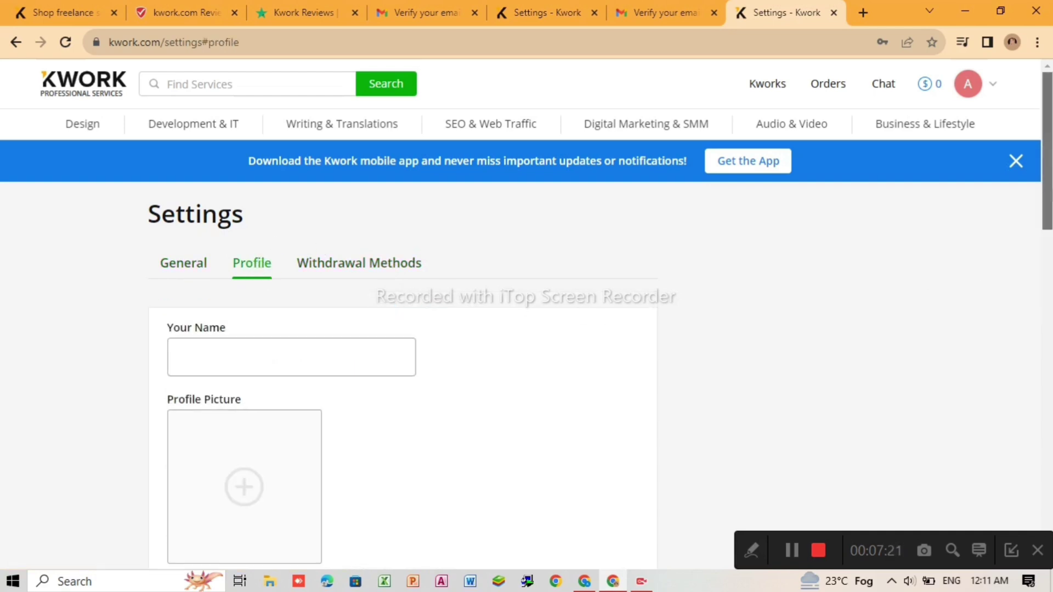
- Enter the seller's display name and upload a profile picture
{"action": "scroll", "coordinate": [521, 329], "scroll_direction": "down", "scroll_amount": 3}
{"action": "scroll", "coordinate": [403, 329], "scroll_direction": "down", "scroll_amount": 3}
{"action": "scroll", "coordinate": [403, 329], "scroll_direction": "up", "scroll_amount": 2}
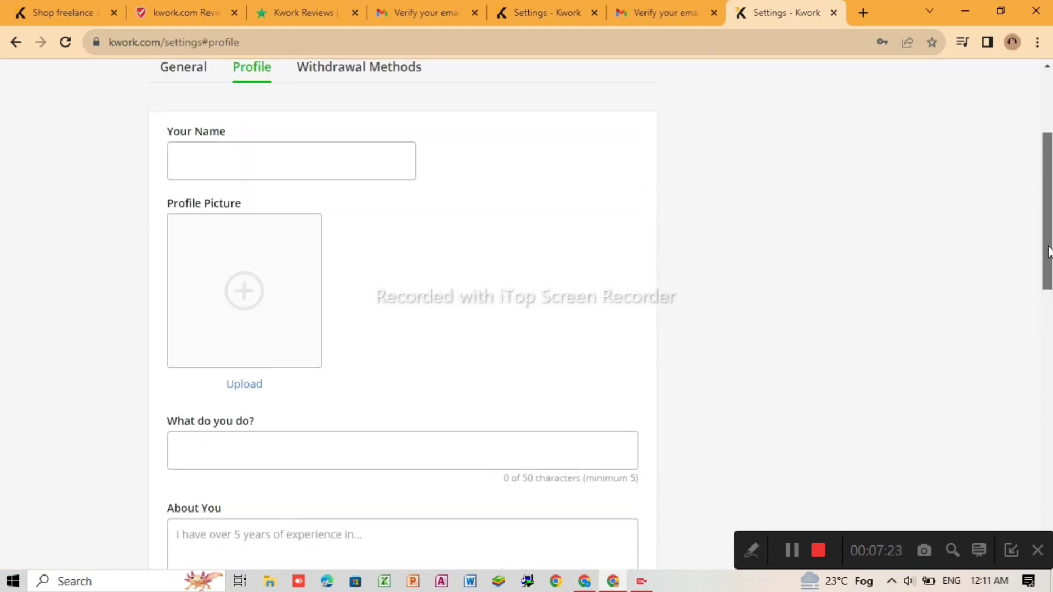
{"action": "scroll", "coordinate": [403, 329], "scroll_direction": "down", "scroll_amount": 10}
{"action": "scroll", "coordinate": [1035, 331], "scroll_direction": "up", "scroll_amount": 15}
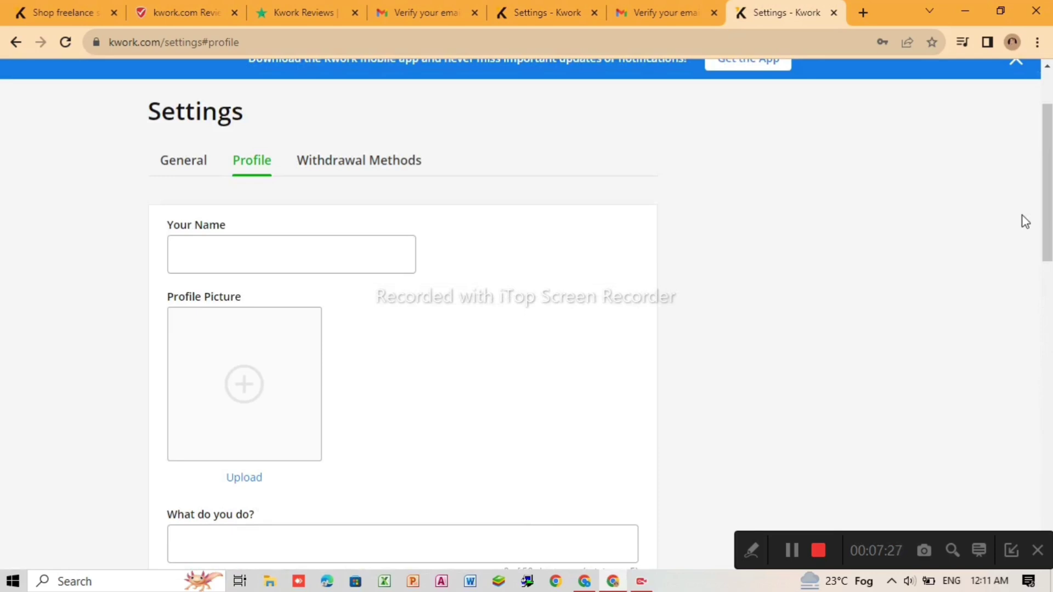
{"action": "left_click", "coordinate": [227, 257]}
{"action": "type", "text": "Asfa Fahad"}
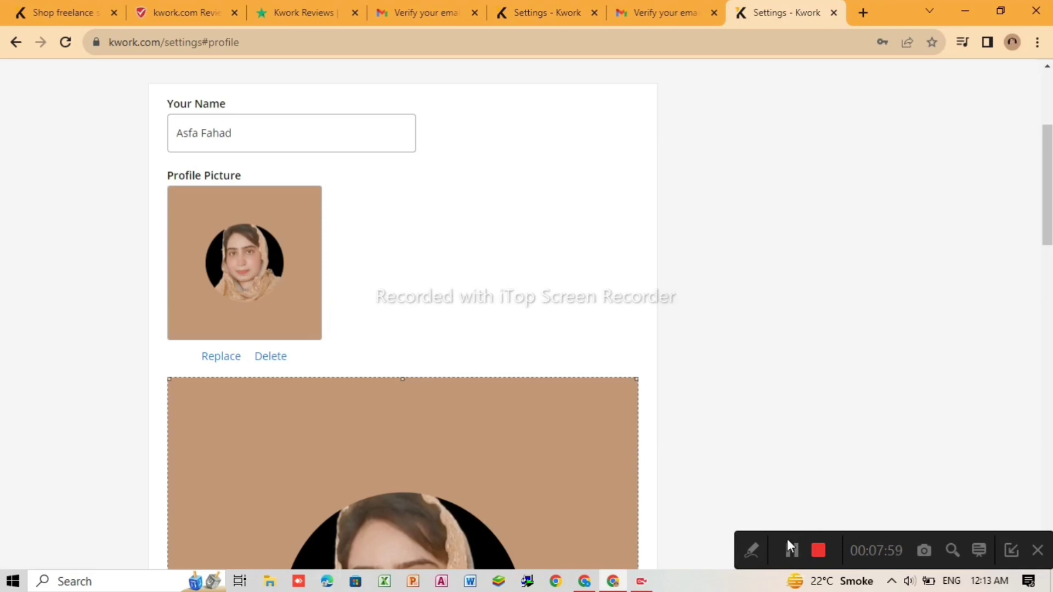
{"action": "left_click", "coordinate": [793, 550]}
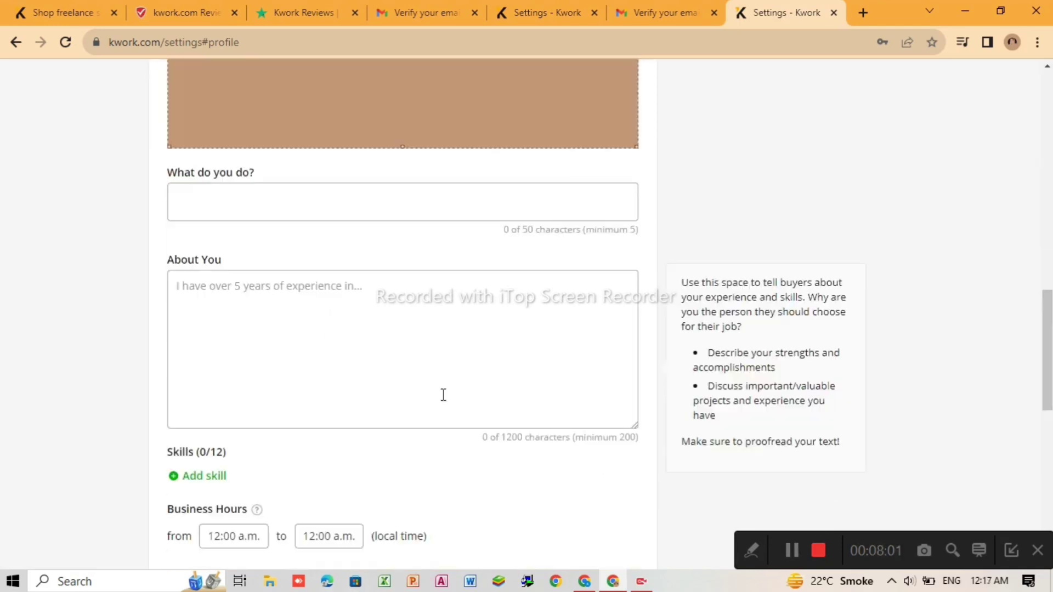
- Fill in the headline 'An experienced article writer' and an About You bio on content writing
{"action": "left_click", "coordinate": [179, 208]}
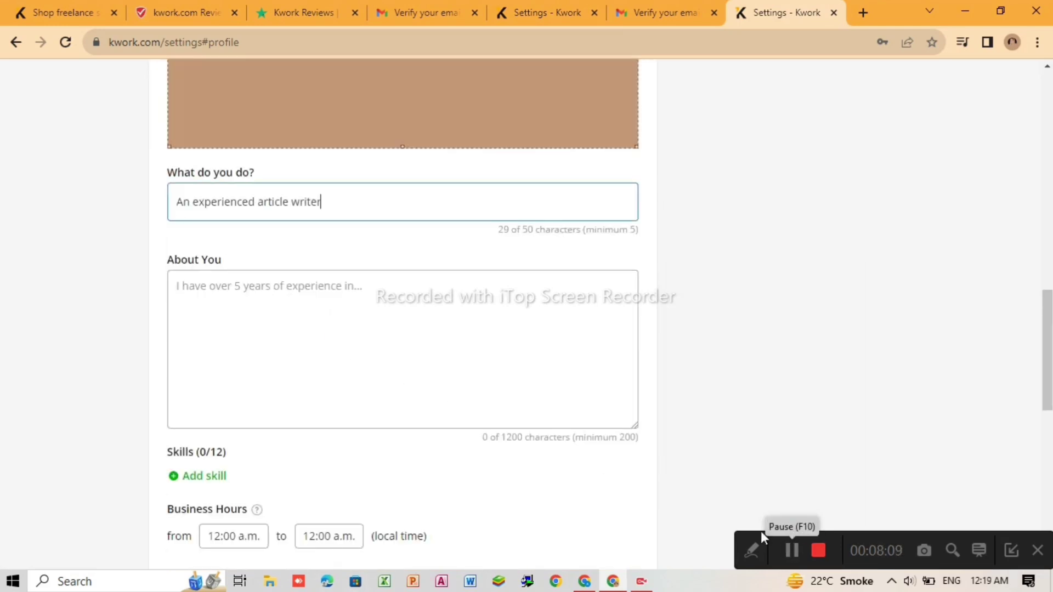
{"action": "mouse_move", "coordinate": [501, 429]}
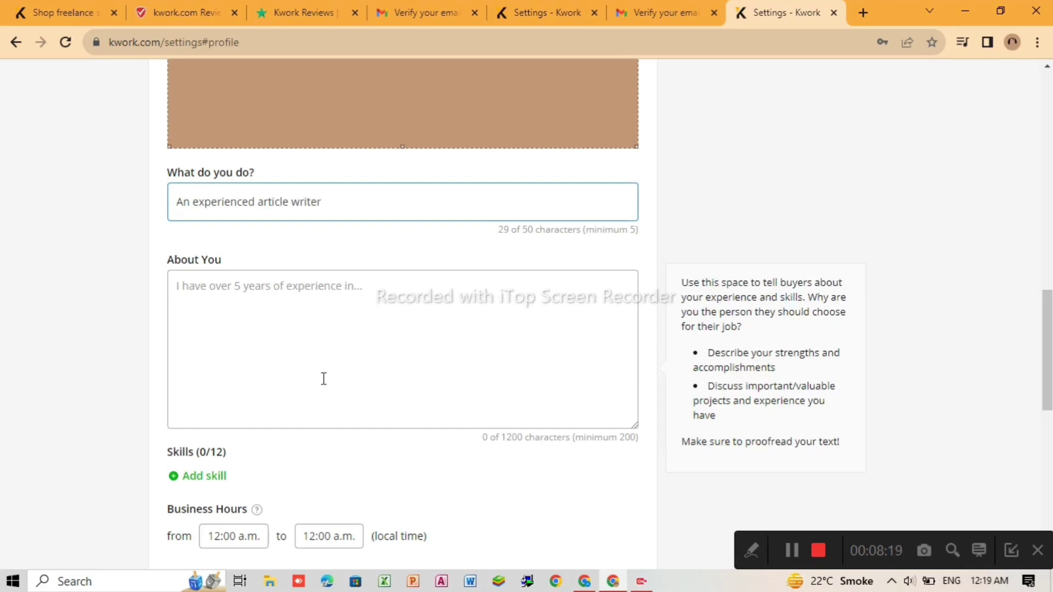
{"action": "left_click", "coordinate": [270, 337]}
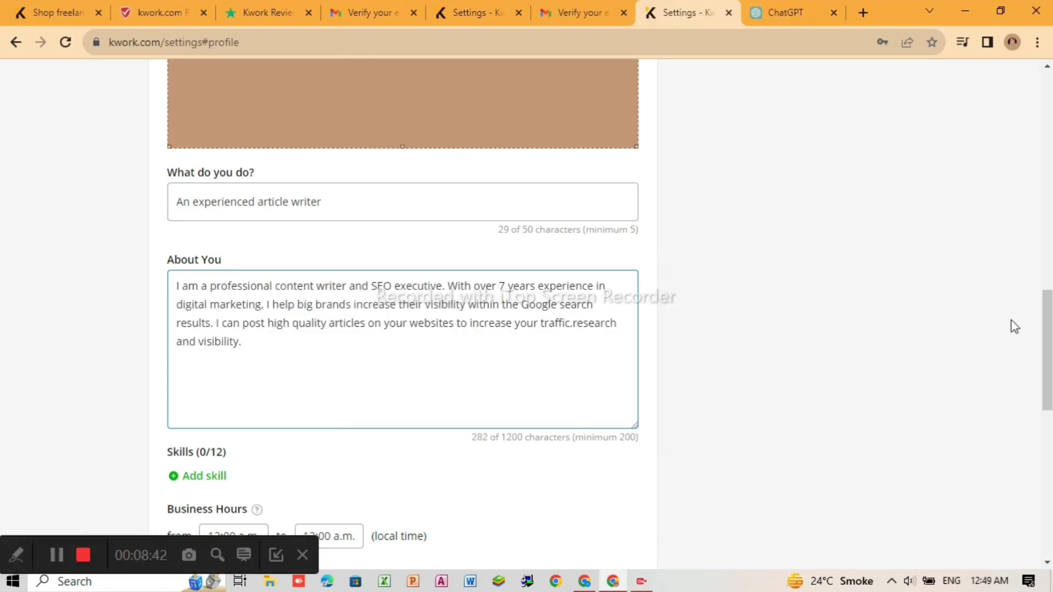
{"action": "scroll", "coordinate": [1047, 351], "scroll_direction": "down", "scroll_amount": 5}
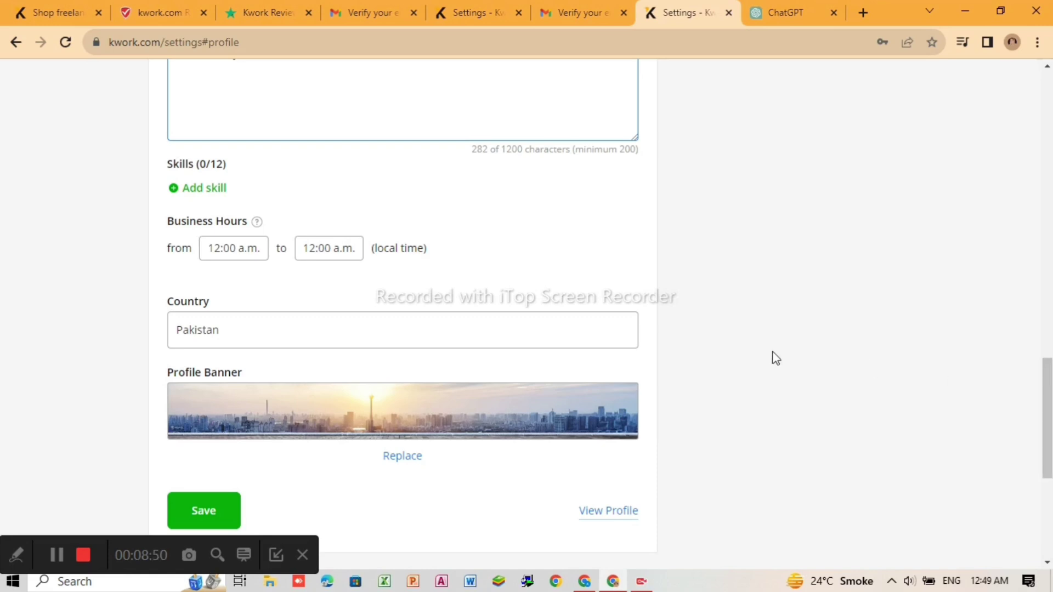
- Add 'Article writing' as a skill chip on the profile and move down to the Profile Banner
{"action": "left_click", "coordinate": [179, 189]}
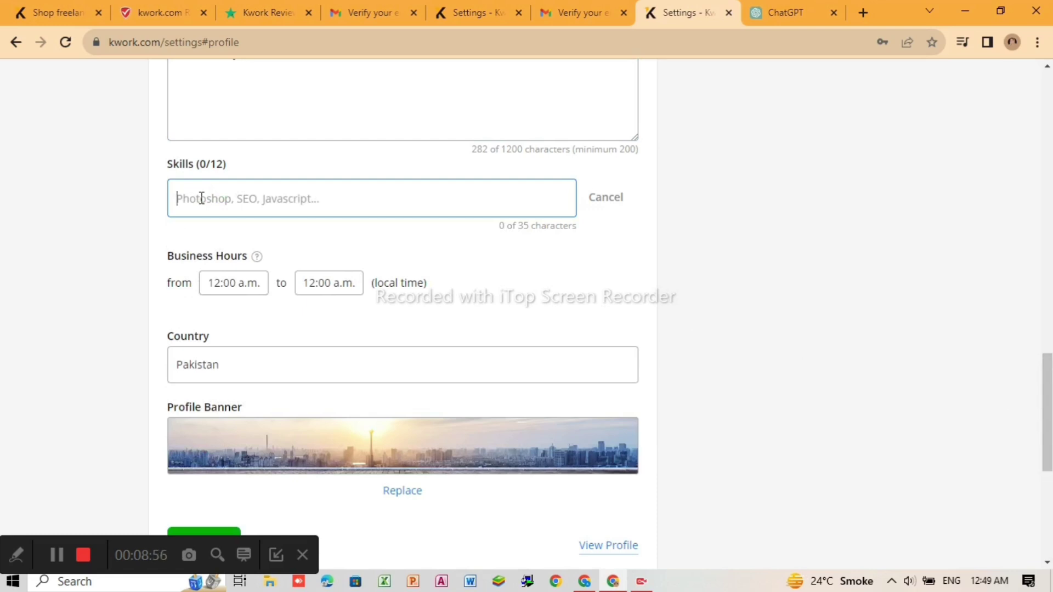
{"action": "type", "text": "Ar"}
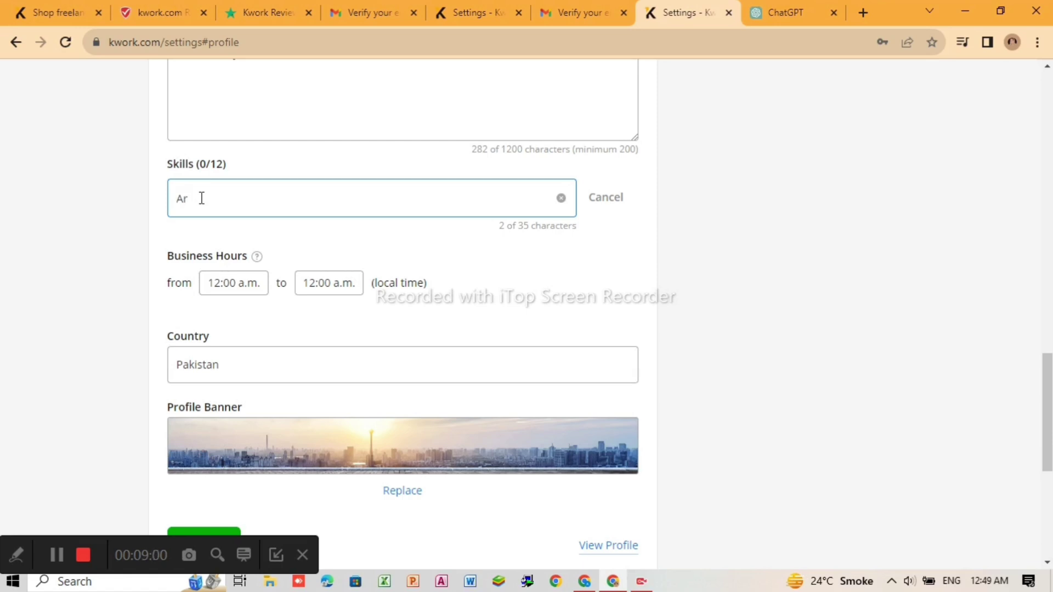
{"action": "type", "text": "t"}
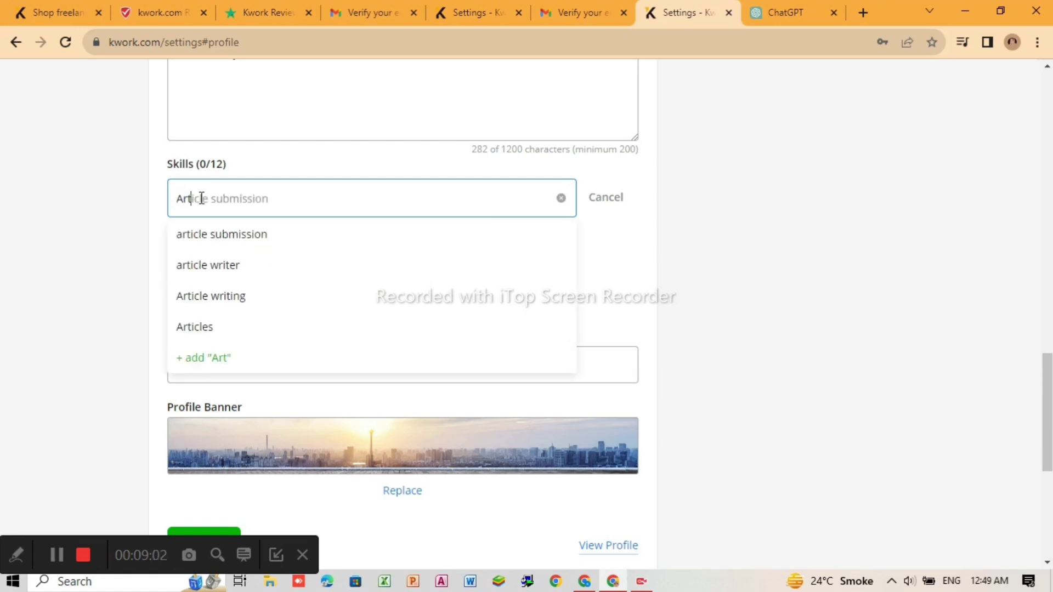
{"action": "left_click", "coordinate": [217, 300]}
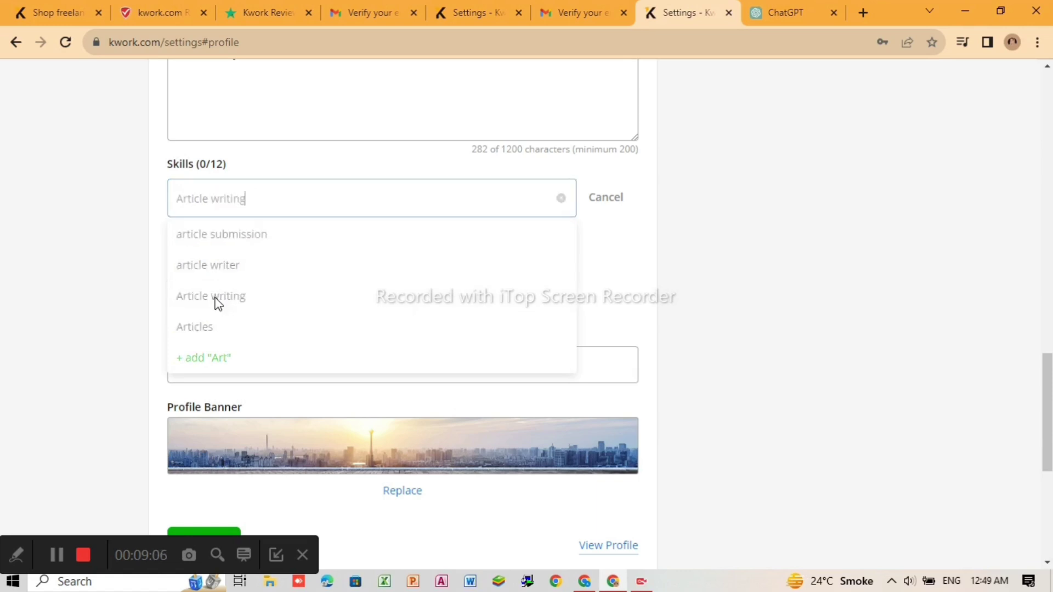
{"action": "left_click", "coordinate": [216, 301]}
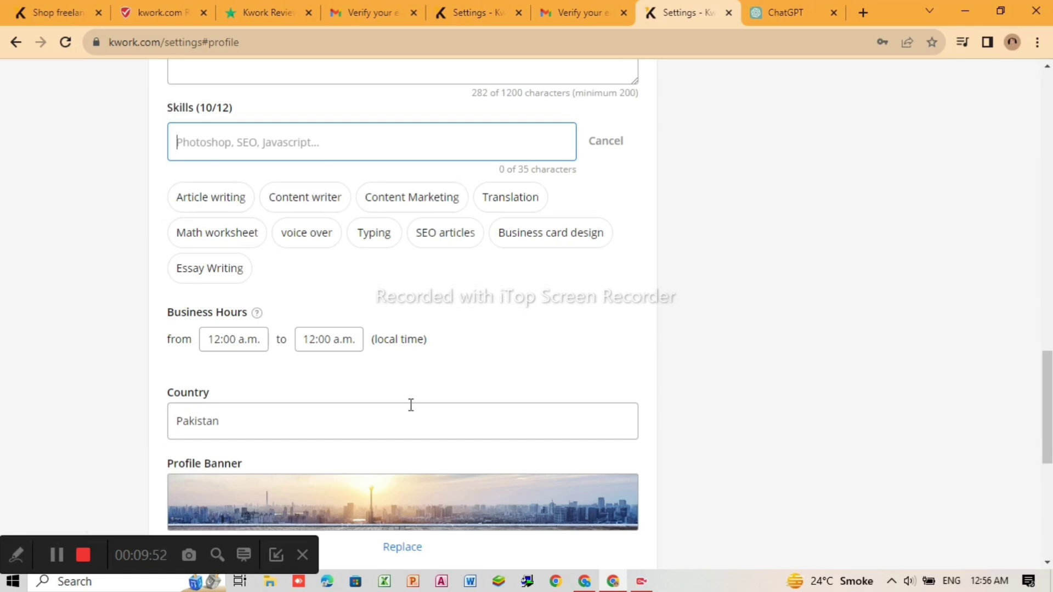
{"action": "scroll", "coordinate": [1047, 405], "scroll_direction": "down", "scroll_amount": 1}
{"action": "scroll", "coordinate": [1047, 428], "scroll_direction": "down", "scroll_amount": 2}
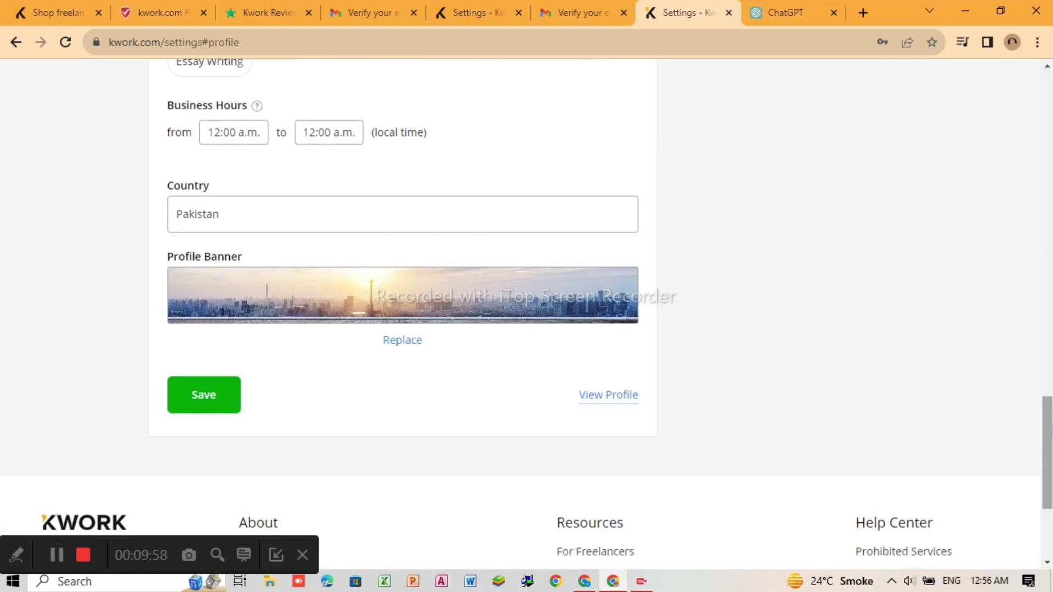
{"action": "mouse_move", "coordinate": [318, 351]}
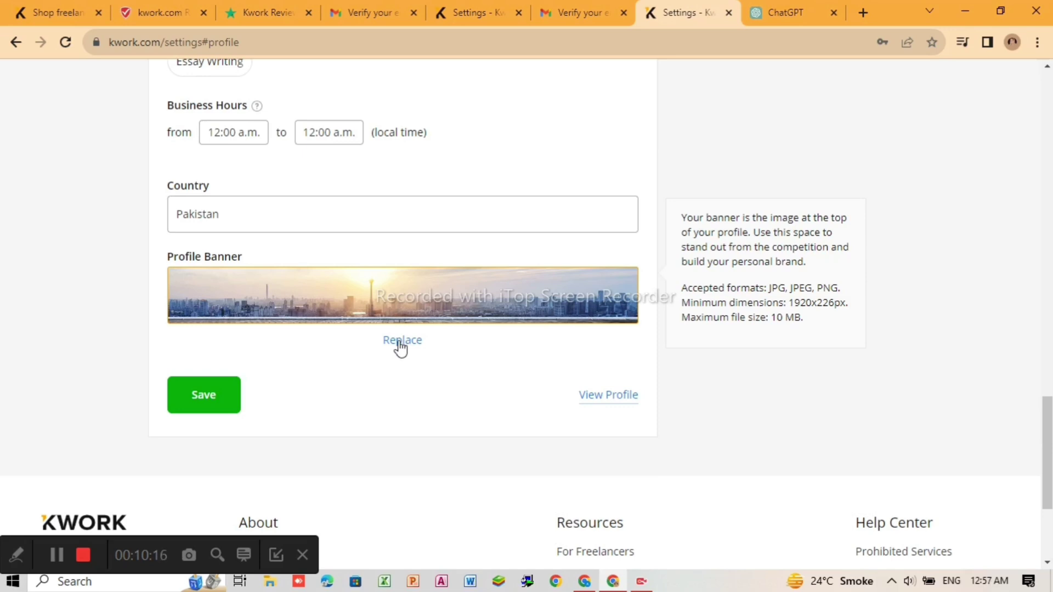
- Upload a new profile banner, save the profile and continue past the Profile Completed popup
{"action": "left_click", "coordinate": [203, 297]}
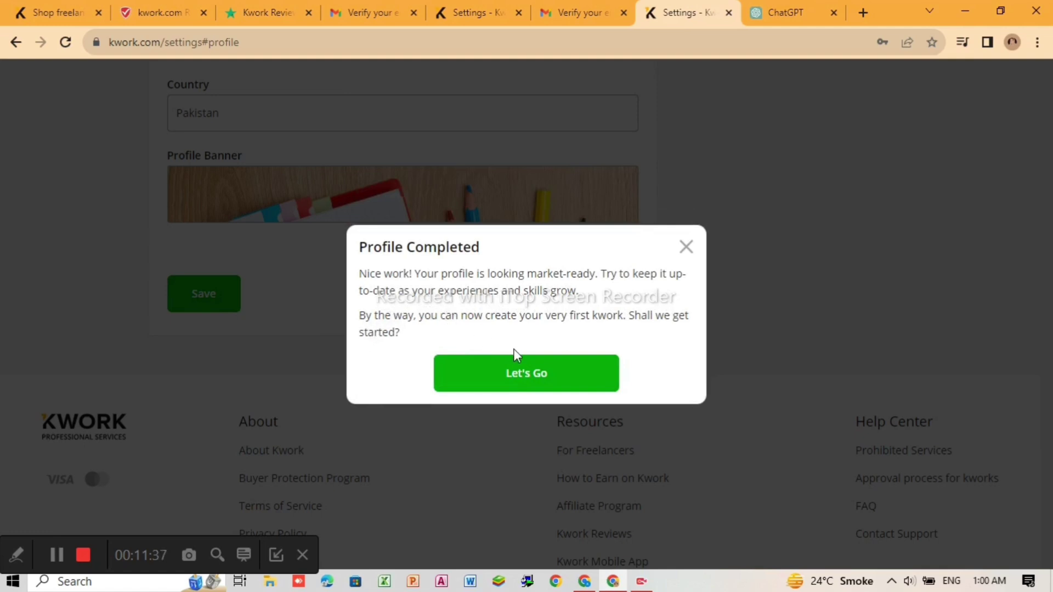
{"action": "left_click", "coordinate": [56, 555]}
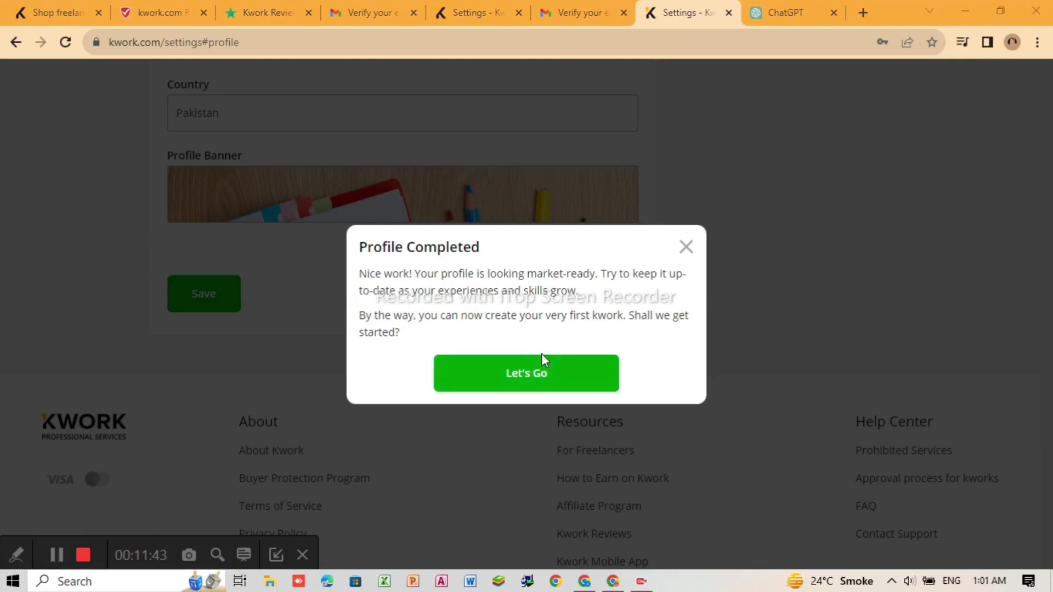
{"action": "left_click", "coordinate": [544, 375]}
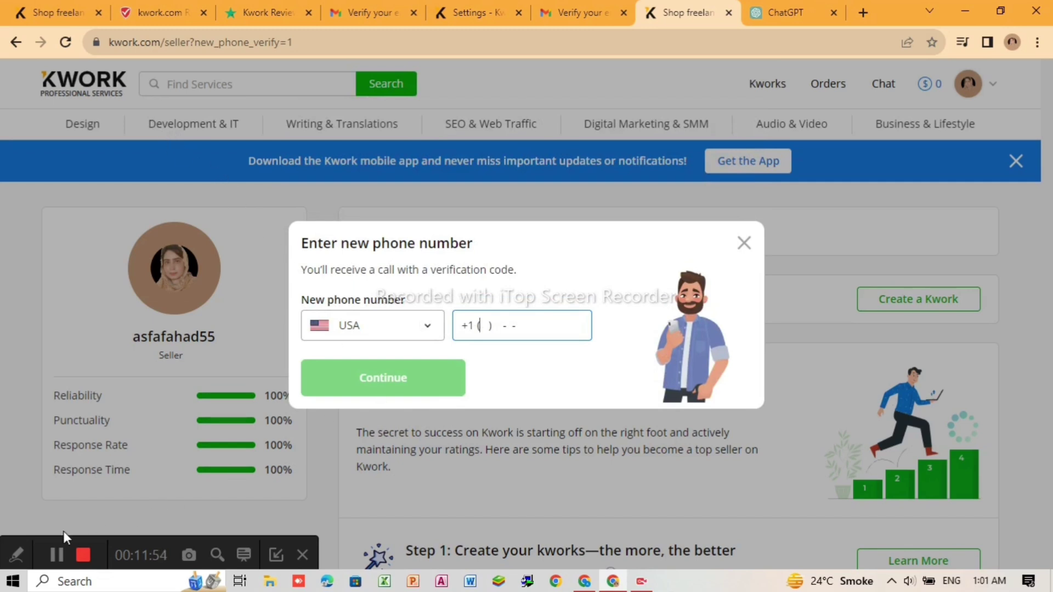
- Close the phone-number prompt and search services for 'article and blog writing'
{"action": "left_click", "coordinate": [56, 554]}
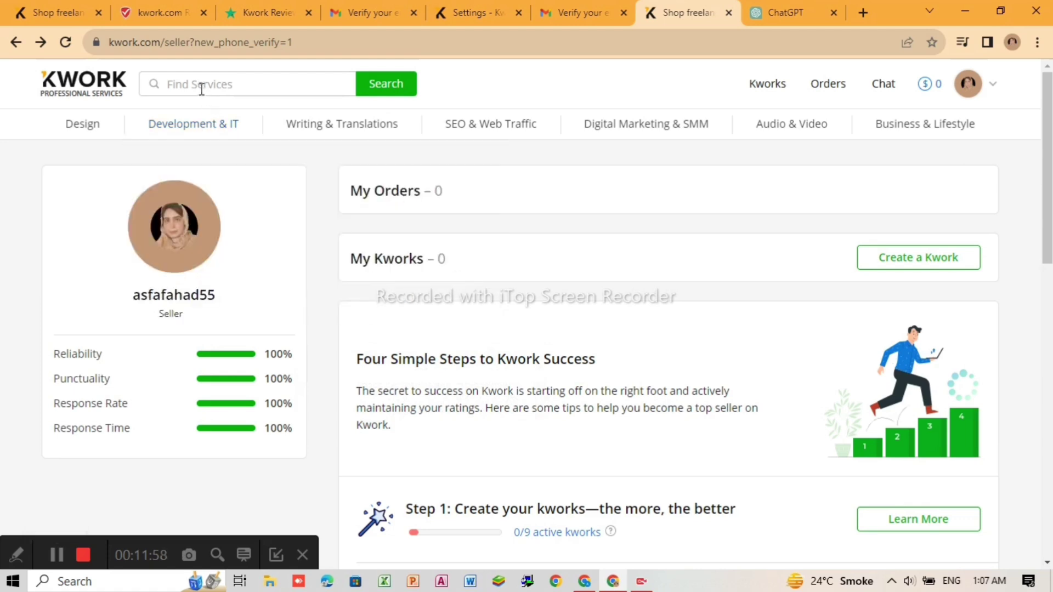
{"action": "type", "text": "art"}
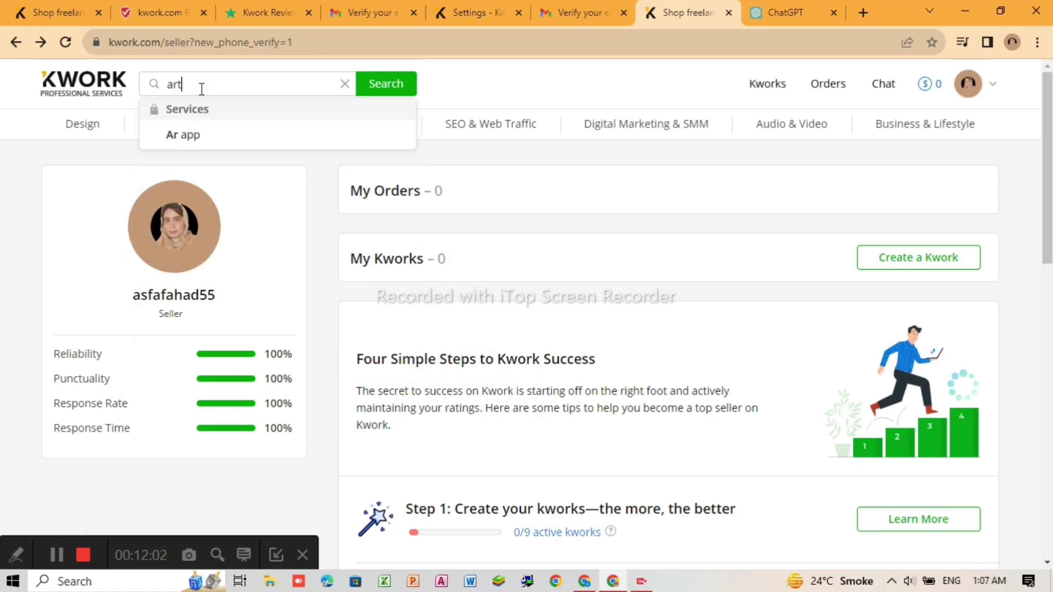
{"action": "type", "text": "icle"}
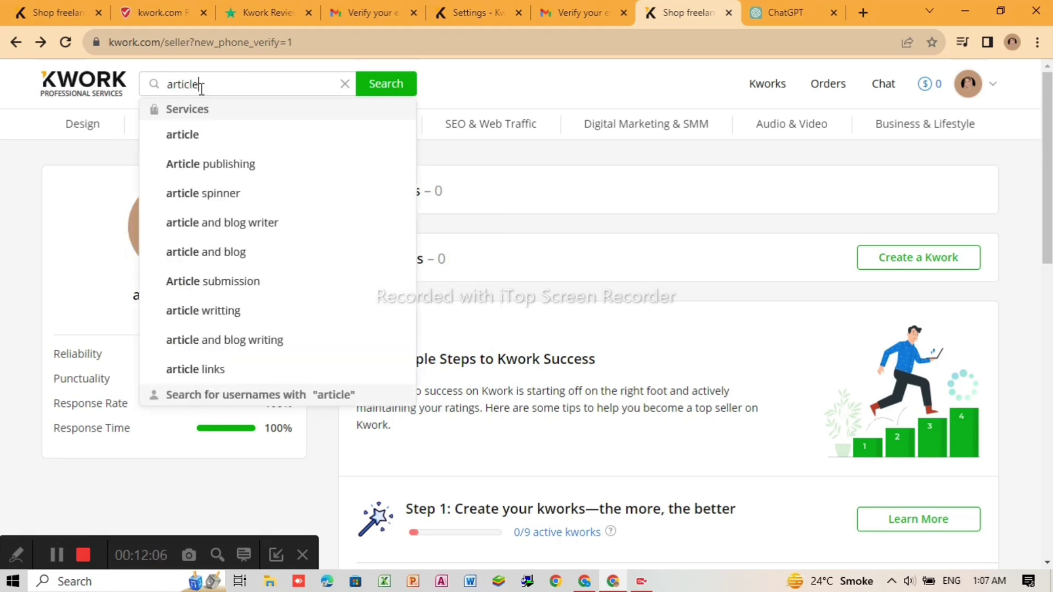
{"action": "left_click", "coordinate": [239, 346]}
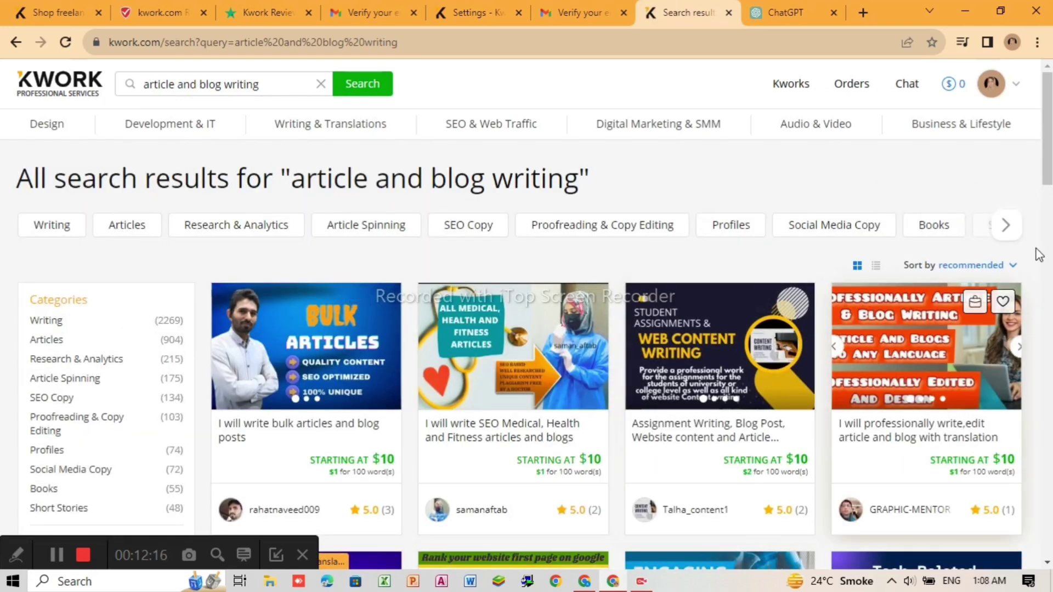
- Scroll through the writing gig cards, comparing prices from $10 to $20 and 4.2–5.0 star ratings
{"action": "left_click_drag", "start_coordinate": [1049, 181], "coordinate": [1051, 457]}
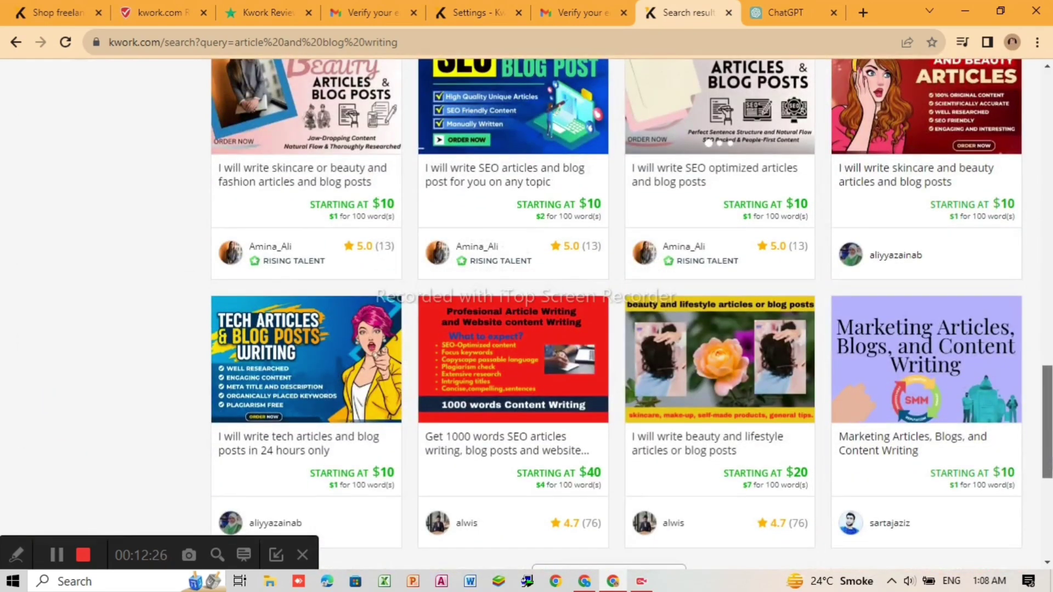
{"action": "scroll", "coordinate": [1025, 346], "scroll_direction": "up", "scroll_amount": 15}
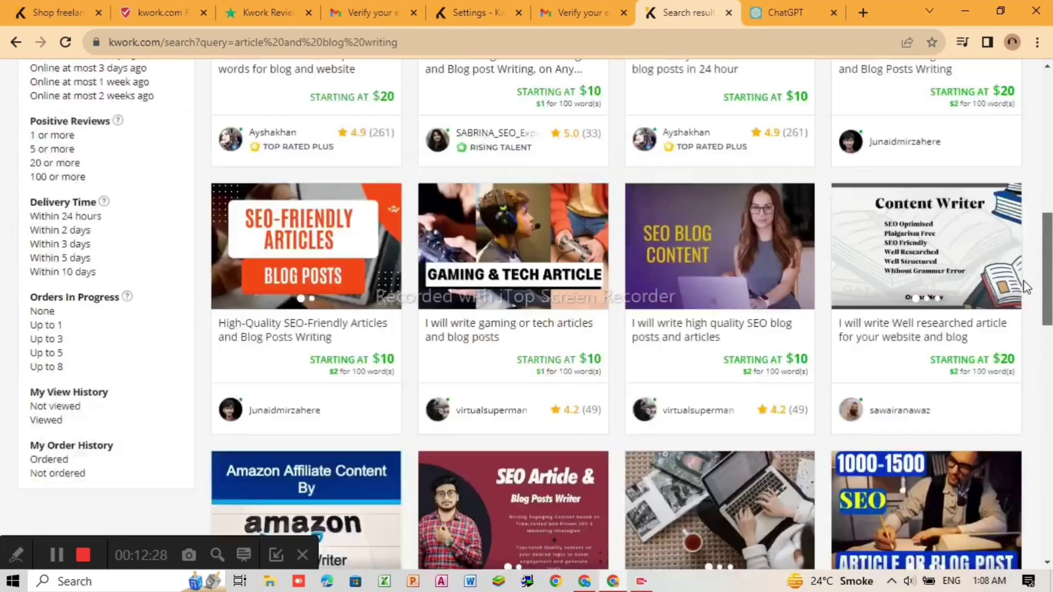
{"action": "scroll", "coordinate": [1017, 246], "scroll_direction": "up", "scroll_amount": 6}
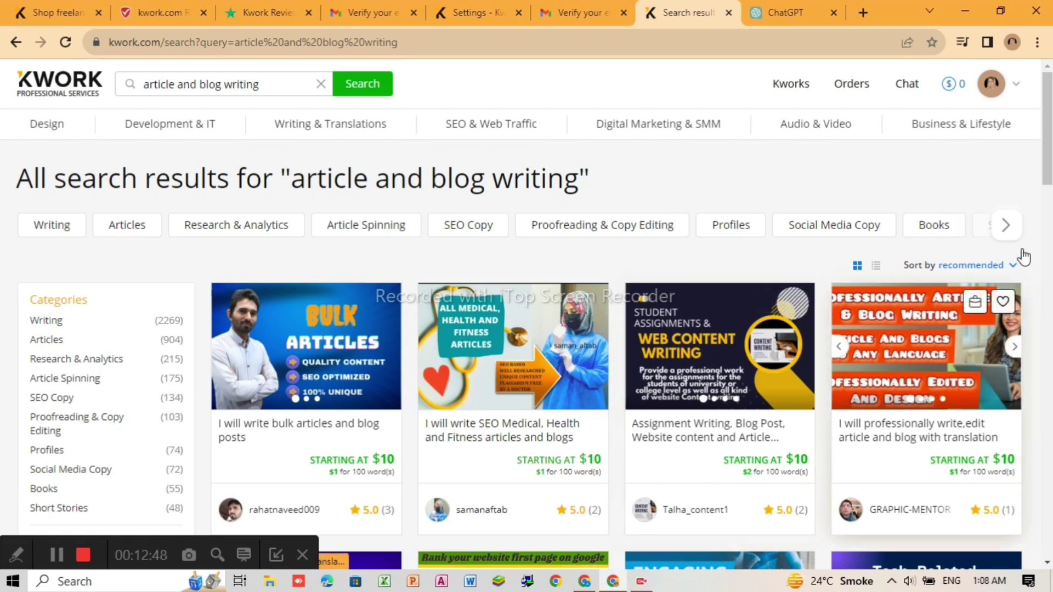
{"action": "scroll", "coordinate": [1049, 172], "scroll_direction": "down", "scroll_amount": 1}
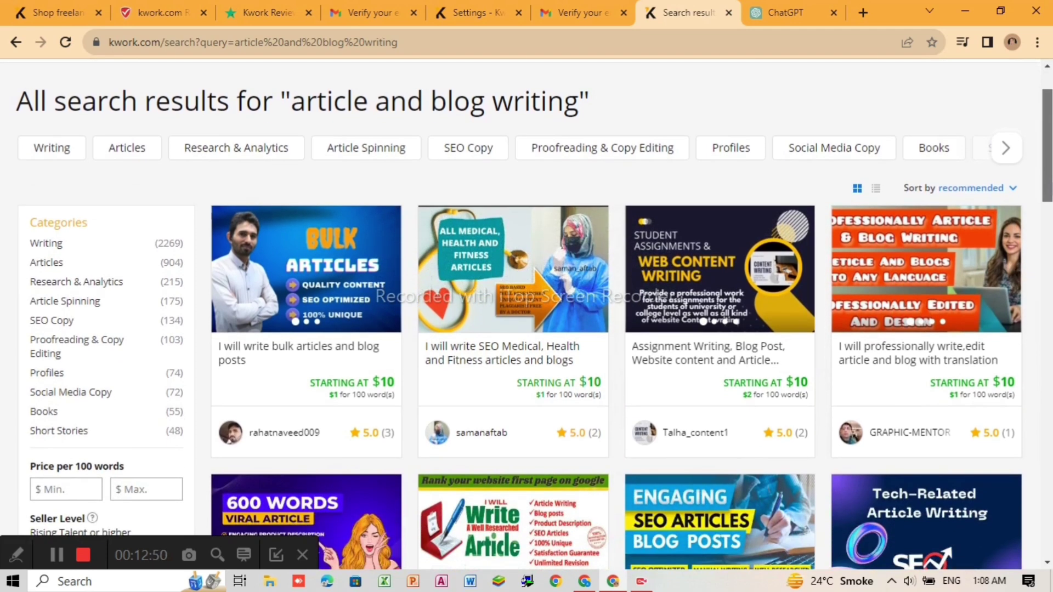
{"action": "scroll", "coordinate": [526, 318], "scroll_direction": "down", "scroll_amount": 3}
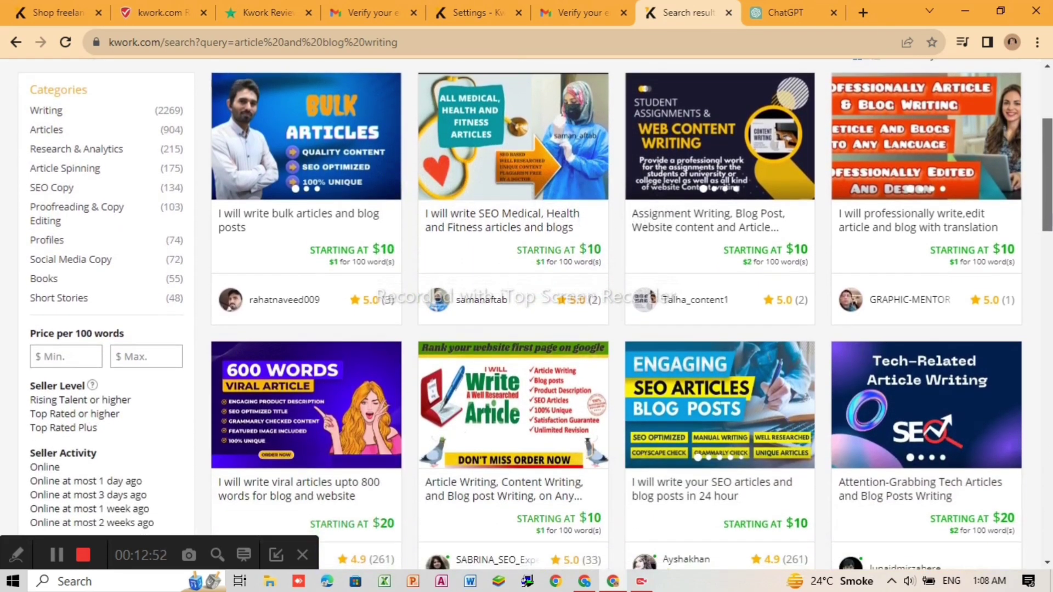
{"action": "scroll", "coordinate": [527, 318], "scroll_direction": "down", "scroll_amount": 1}
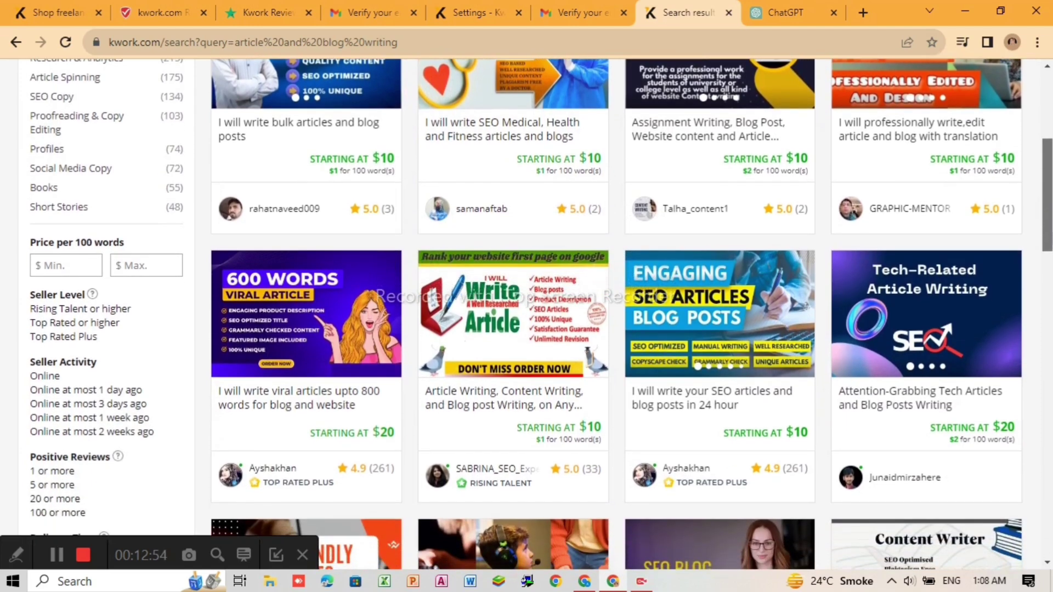
{"action": "scroll", "coordinate": [526, 318], "scroll_direction": "down", "scroll_amount": 1}
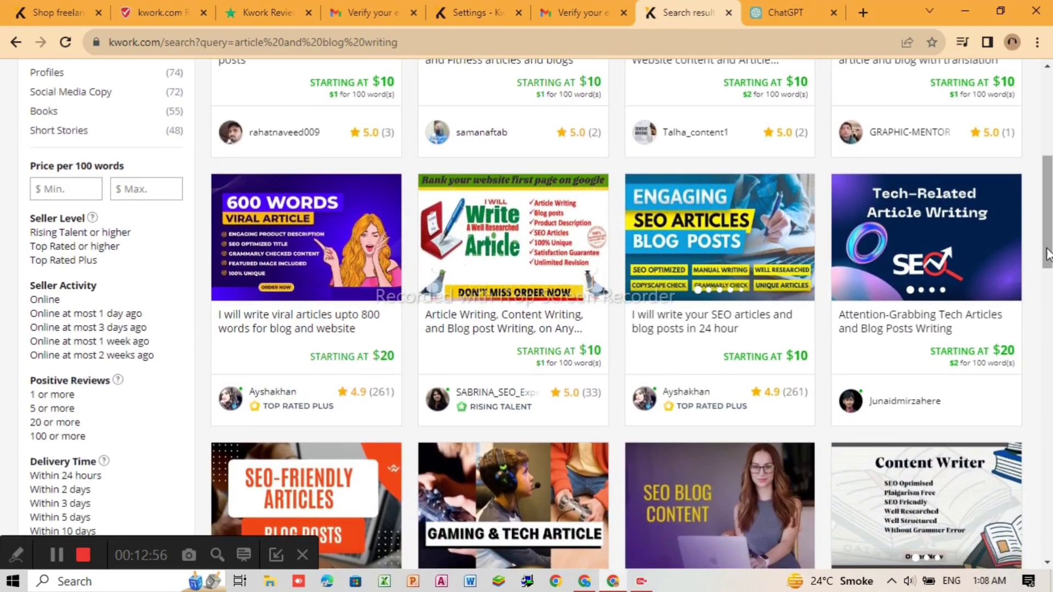
{"action": "mouse_move", "coordinate": [499, 405]}
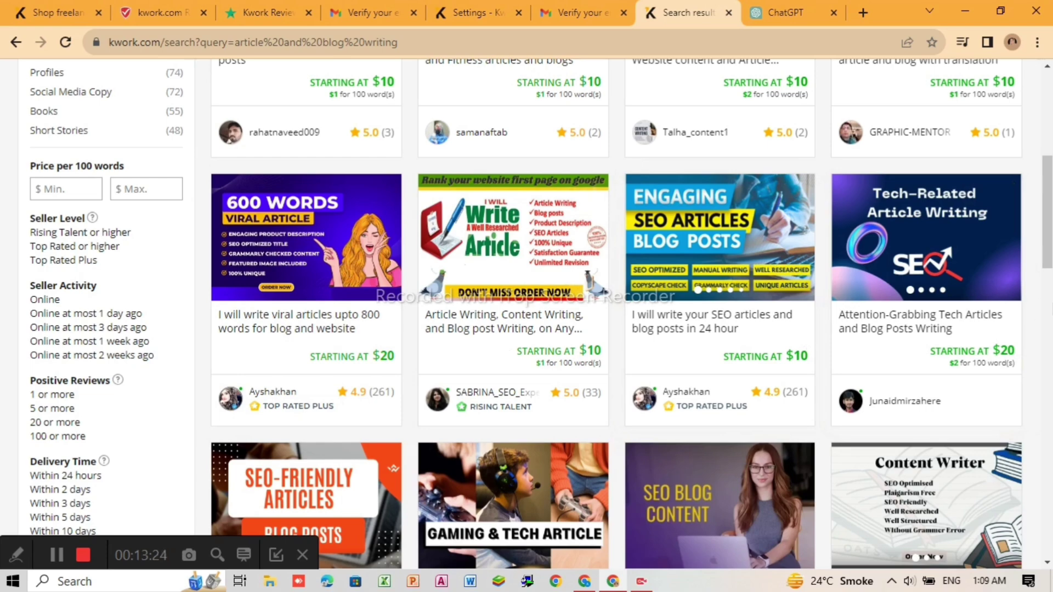
{"action": "scroll", "coordinate": [1050, 303], "scroll_direction": "down", "scroll_amount": 15}
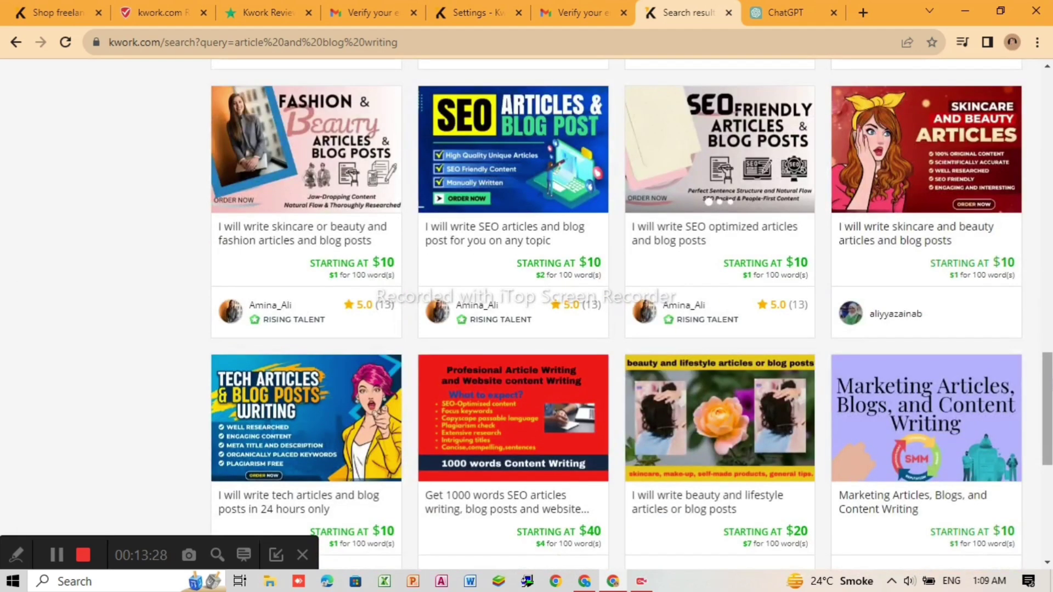
{"action": "scroll", "coordinate": [606, 310], "scroll_direction": "down", "scroll_amount": 3}
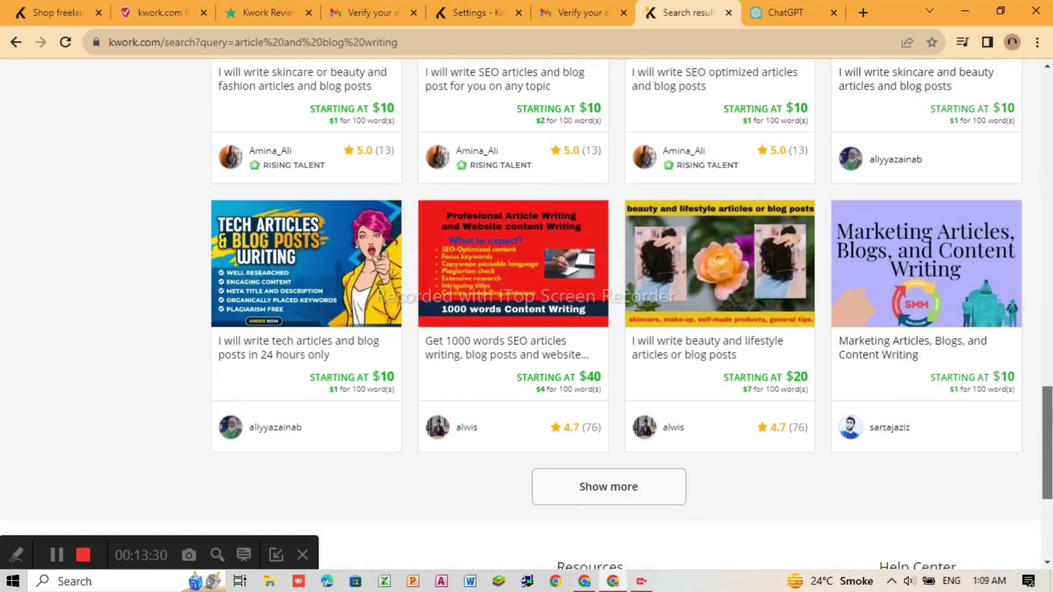
{"action": "left_click_drag", "start_coordinate": [1049, 416], "coordinate": [982, 132]}
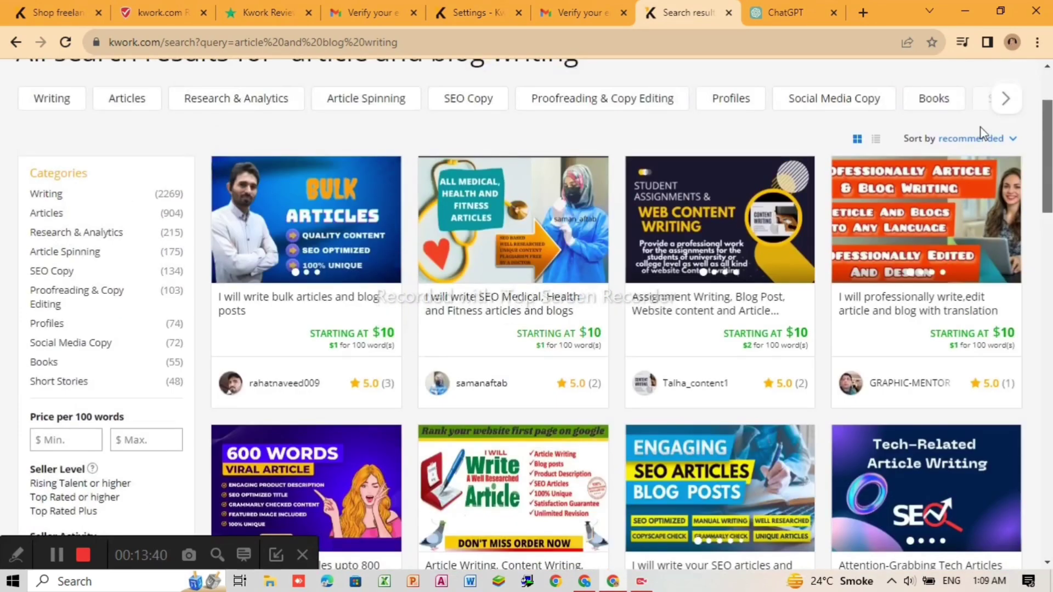
{"action": "scroll", "coordinate": [982, 132], "scroll_direction": "up", "scroll_amount": 2}
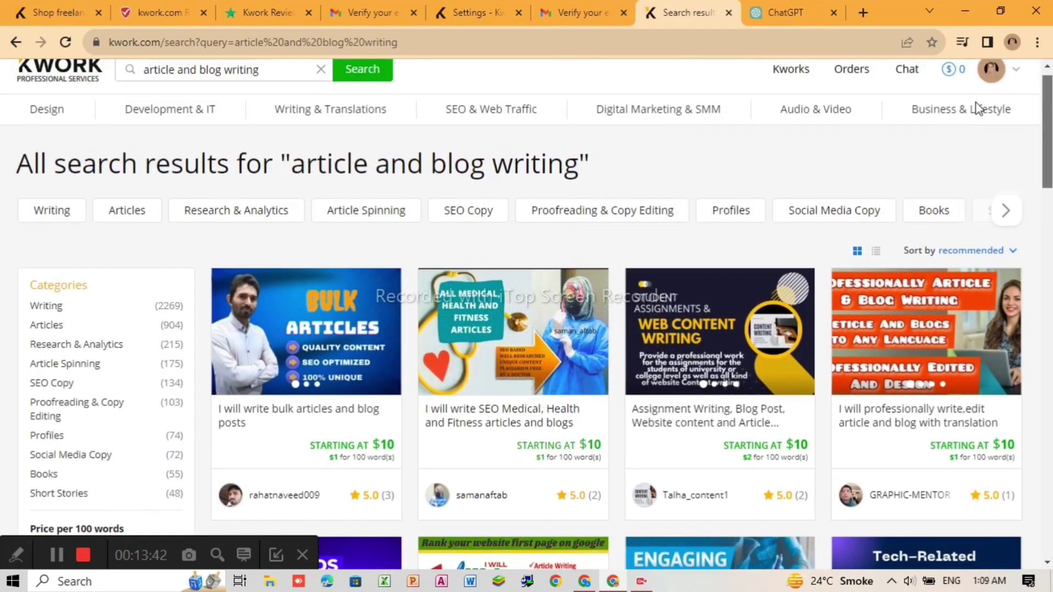
{"action": "scroll", "coordinate": [977, 108], "scroll_direction": "down", "scroll_amount": 1}
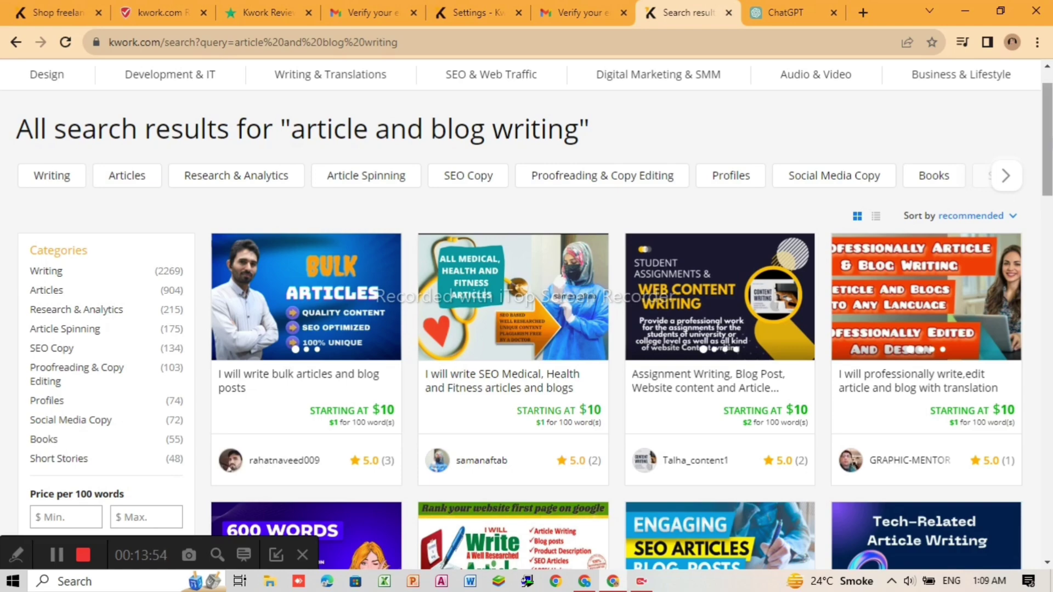
{"action": "scroll", "coordinate": [1047, 137], "scroll_direction": "down", "scroll_amount": 5}
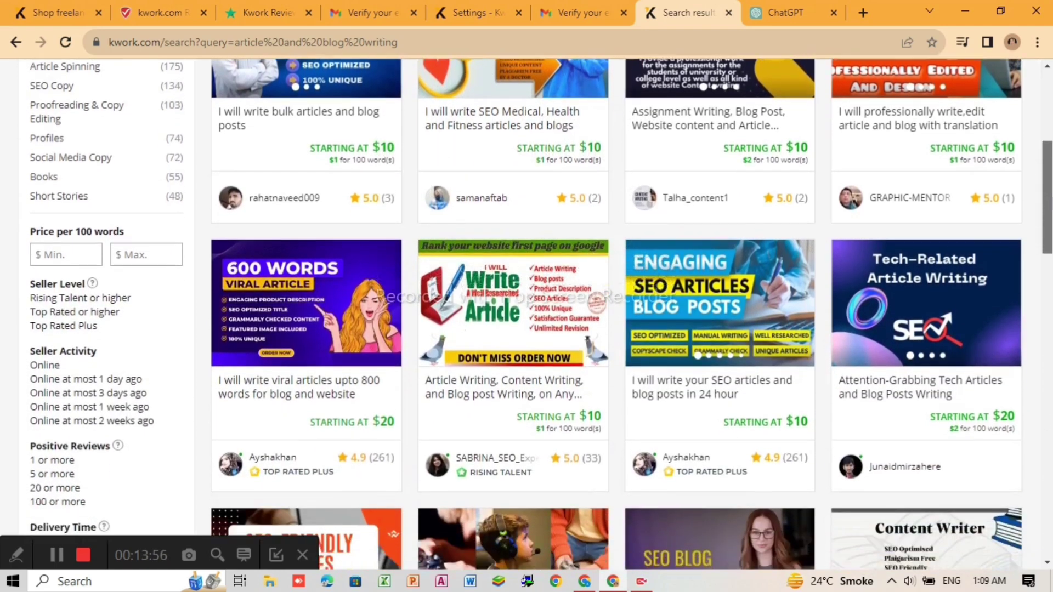
{"action": "scroll", "coordinate": [1047, 219], "scroll_direction": "down", "scroll_amount": 3}
{"action": "scroll", "coordinate": [1047, 247], "scroll_direction": "down", "scroll_amount": 2}
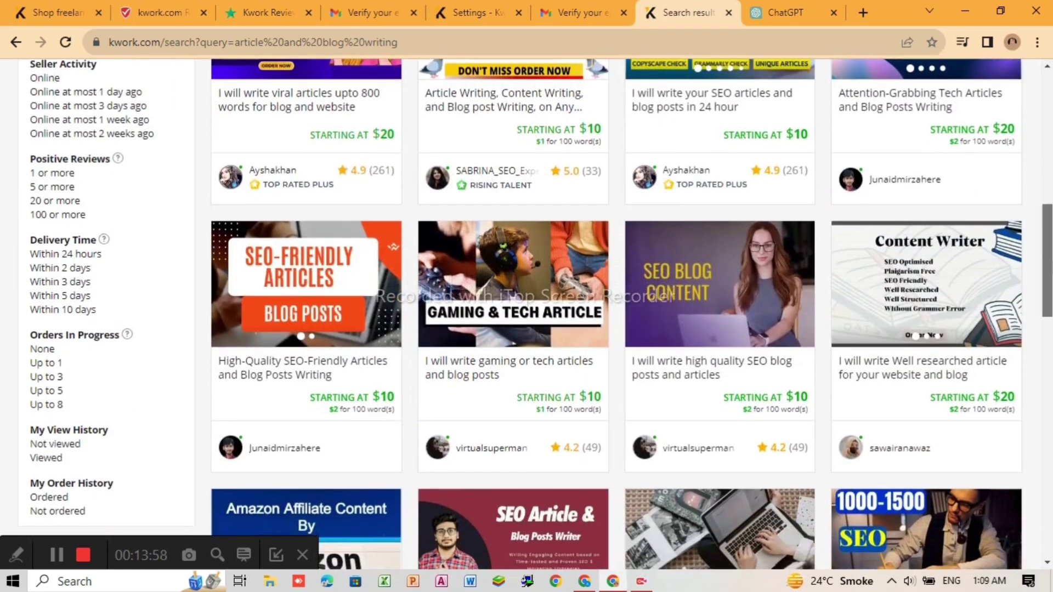
{"action": "scroll", "coordinate": [1047, 246], "scroll_direction": "down", "scroll_amount": 1}
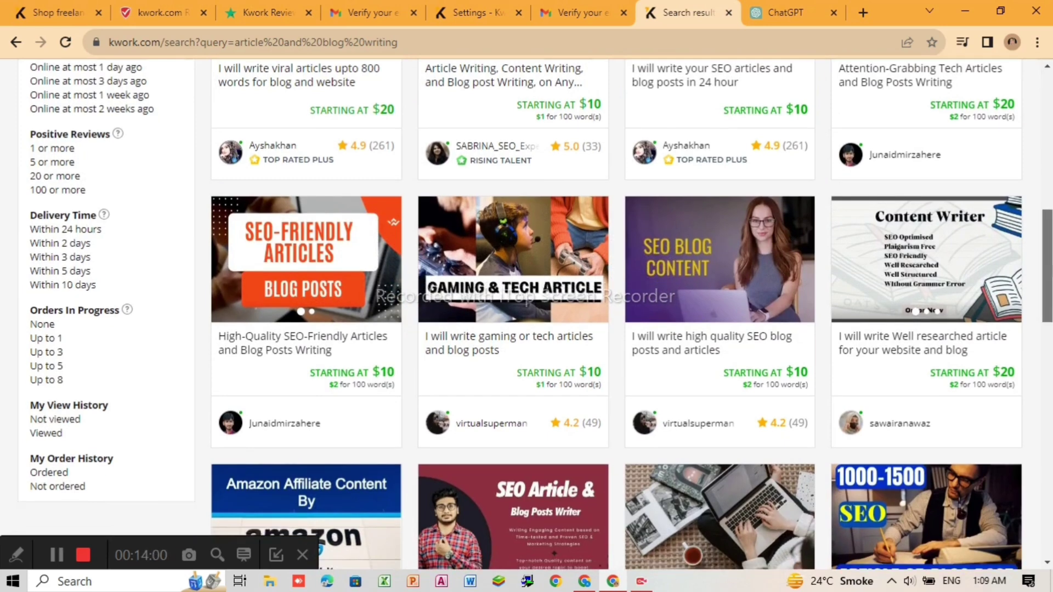
- Open the gig 'I will write high quality SEO blog posts and articles'
{"action": "left_click", "coordinate": [680, 302]}
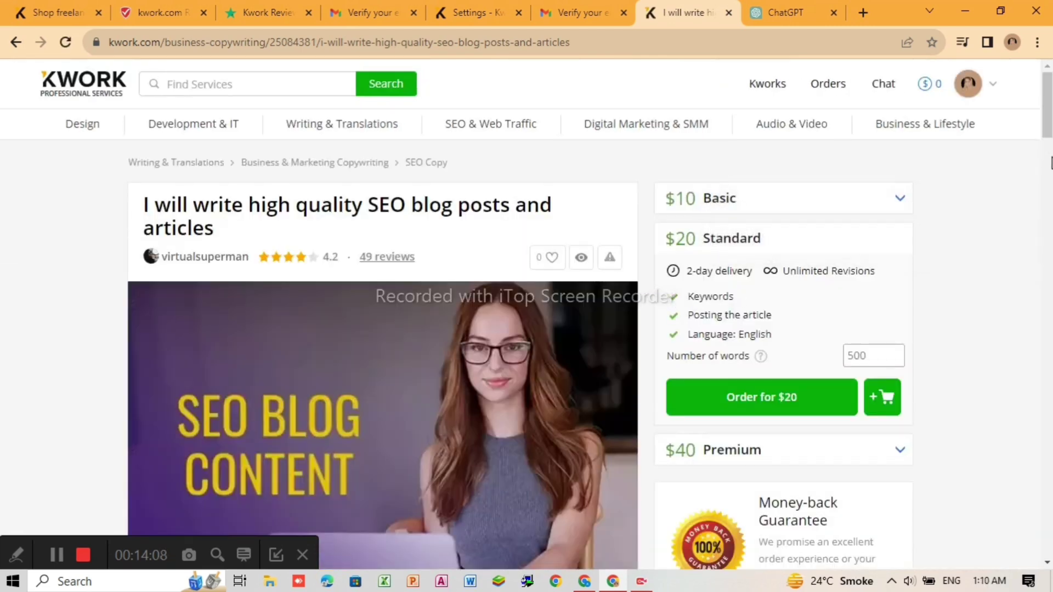
{"action": "scroll", "coordinate": [1047, 109], "scroll_direction": "down", "scroll_amount": 5}
{"action": "scroll", "coordinate": [1048, 165], "scroll_direction": "down", "scroll_amount": 12}
{"action": "scroll", "coordinate": [1033, 189], "scroll_direction": "down", "scroll_amount": 2}
{"action": "scroll", "coordinate": [1034, 189], "scroll_direction": "up", "scroll_amount": 10}
{"action": "scroll", "coordinate": [1037, 192], "scroll_direction": "down", "scroll_amount": 3}
{"action": "left_click_drag", "start_coordinate": [1044, 211], "coordinate": [1042, 187]}
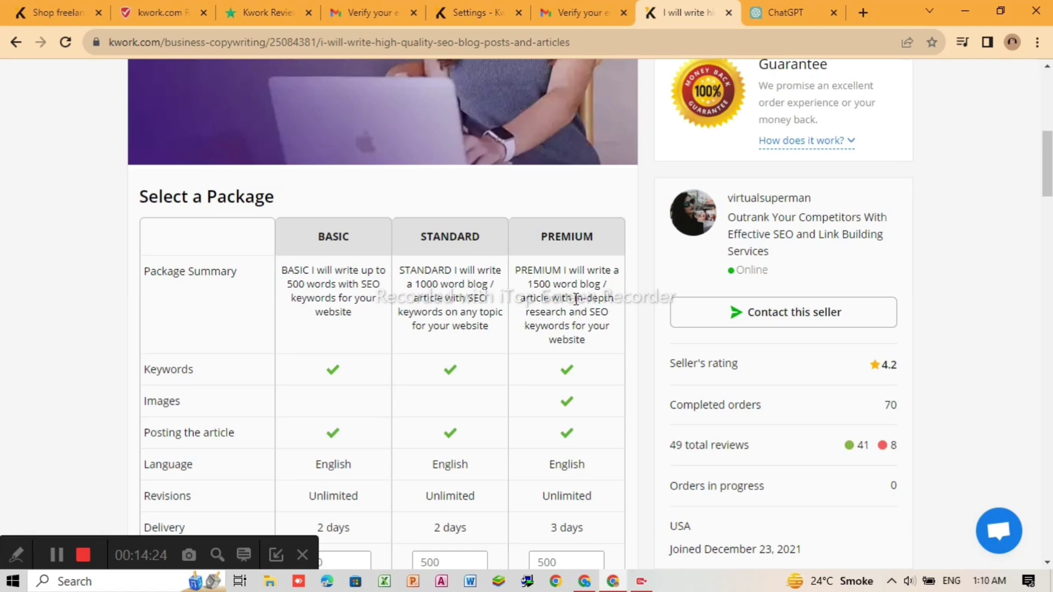
- Review the $10, $20 and $40 Basic, Standard and Premium packages, then return to the top
{"action": "scroll", "coordinate": [625, 299], "scroll_direction": "down", "scroll_amount": 2}
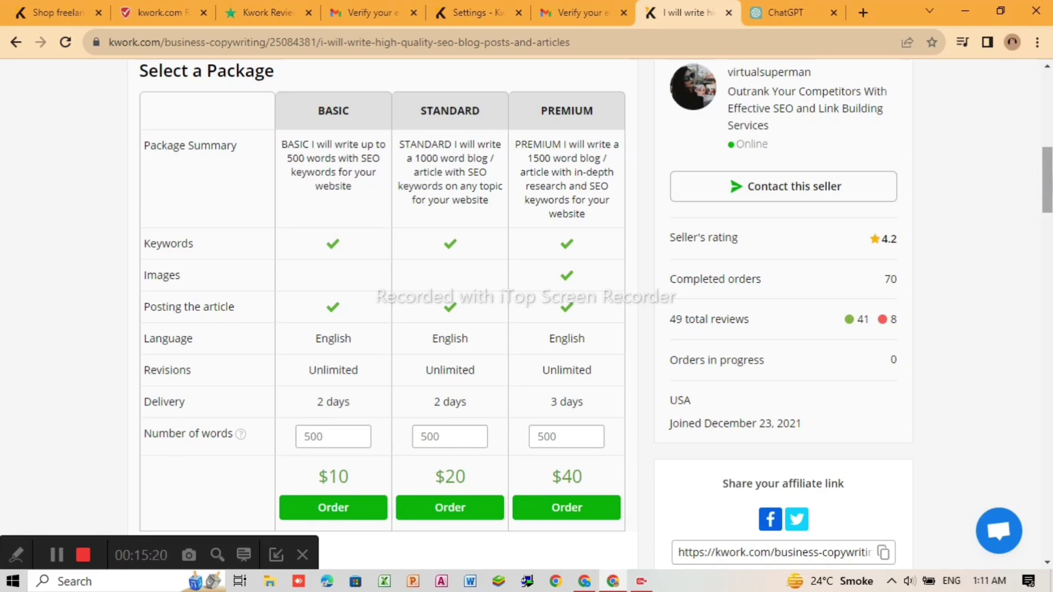
{"action": "scroll", "coordinate": [1037, 129], "scroll_direction": "up", "scroll_amount": 8}
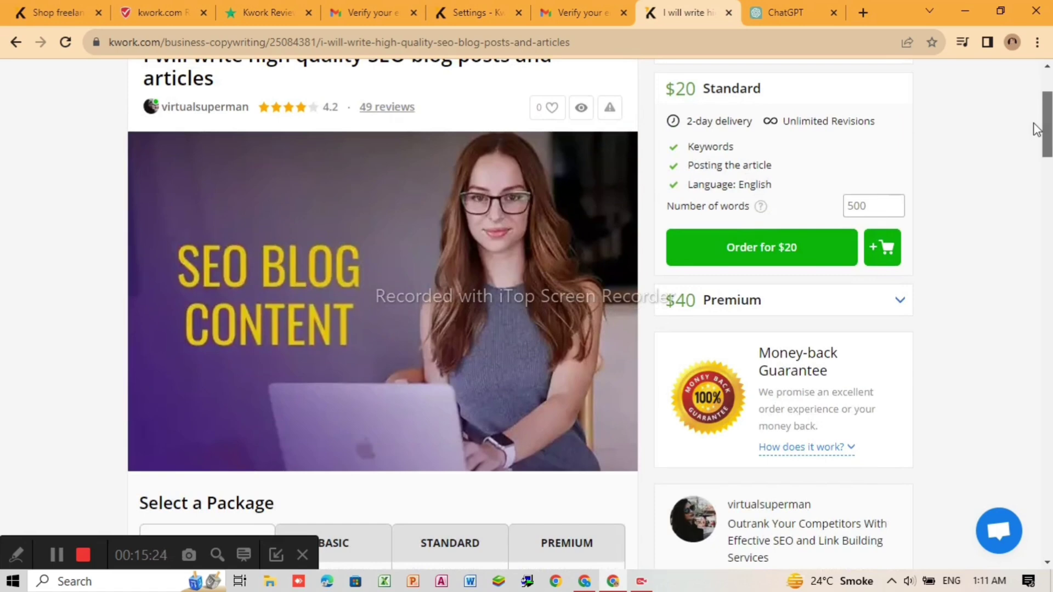
{"action": "scroll", "coordinate": [1036, 130], "scroll_direction": "down", "scroll_amount": 3}
{"action": "left_click_drag", "start_coordinate": [1050, 148], "coordinate": [1047, 113]}
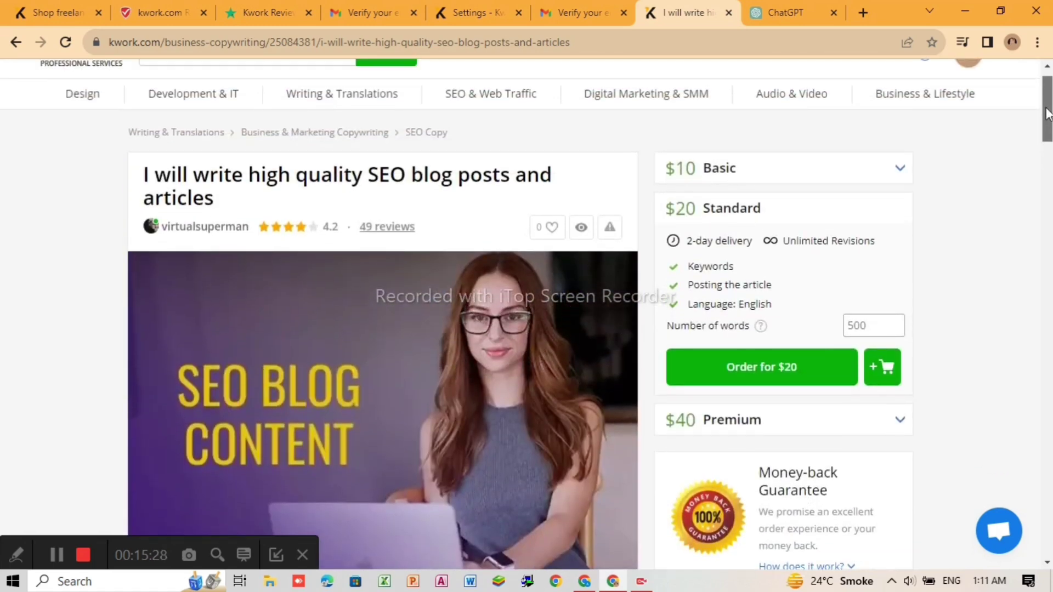
{"action": "mouse_move", "coordinate": [891, 94]}
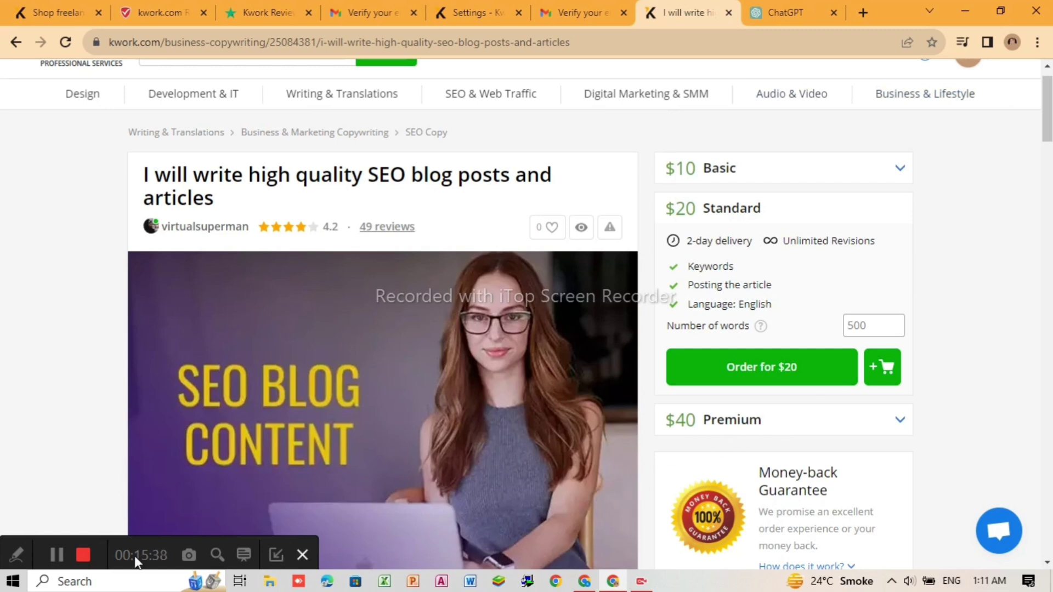
{"action": "scroll", "coordinate": [60, 559], "scroll_direction": "up", "scroll_amount": 1}
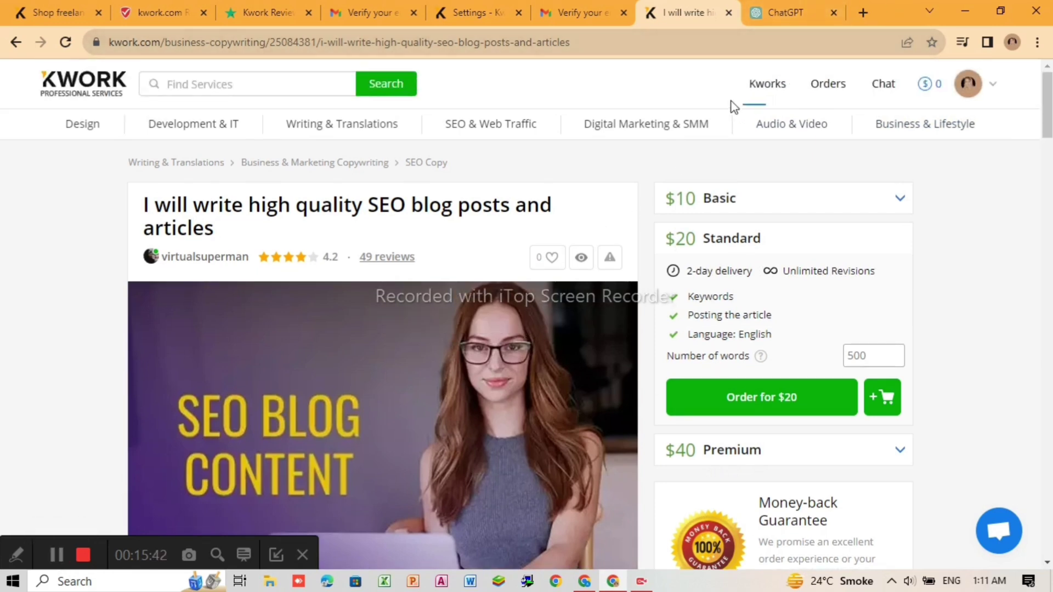
- Visit the empty Kworks and Orders pages, ending in the empty chat Inbox
{"action": "left_click", "coordinate": [770, 88]}
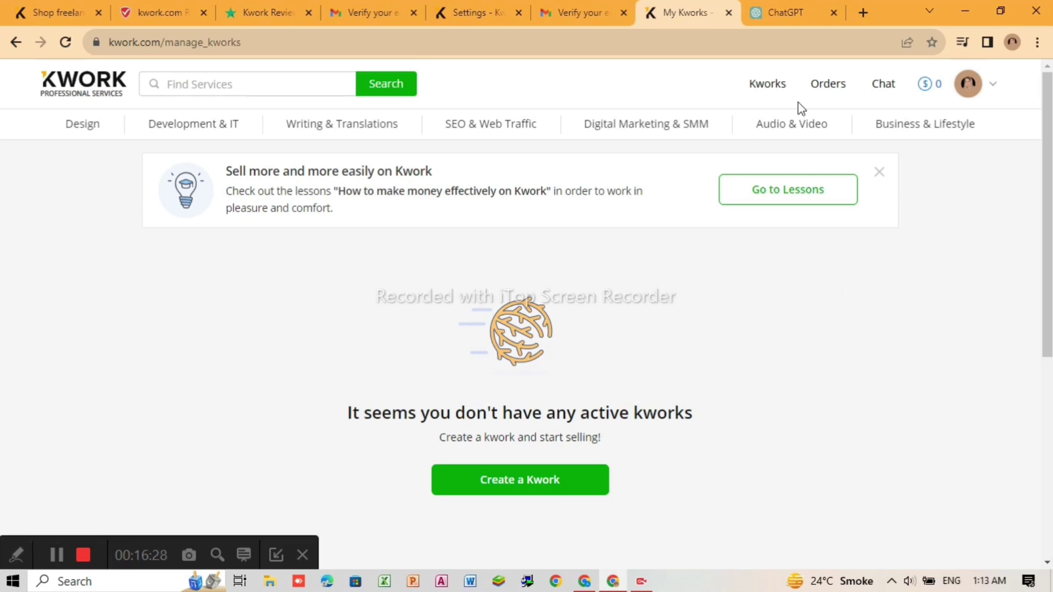
{"action": "left_click", "coordinate": [825, 91]}
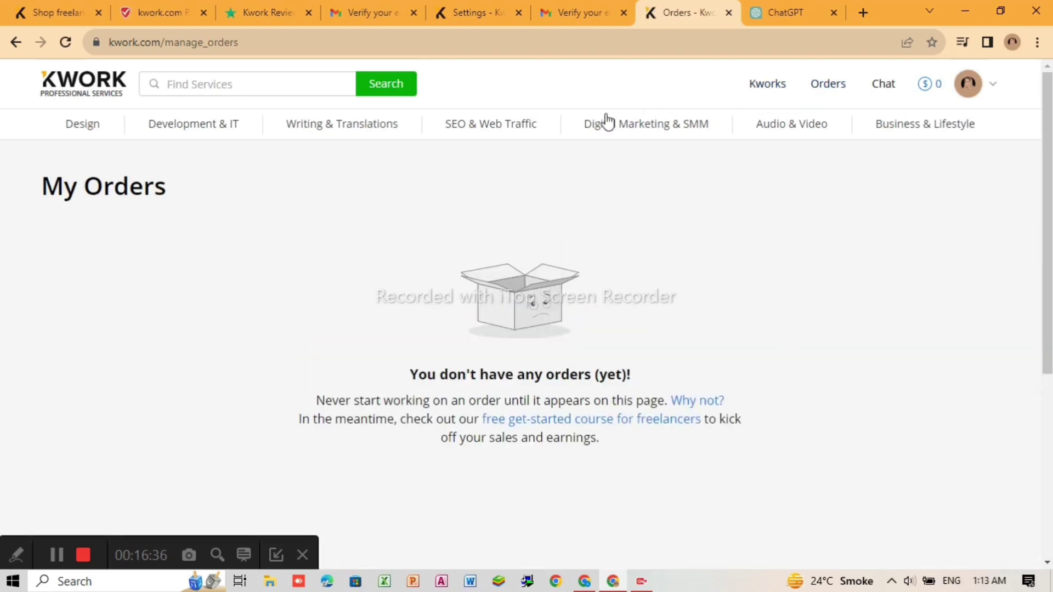
{"action": "left_click", "coordinate": [885, 90]}
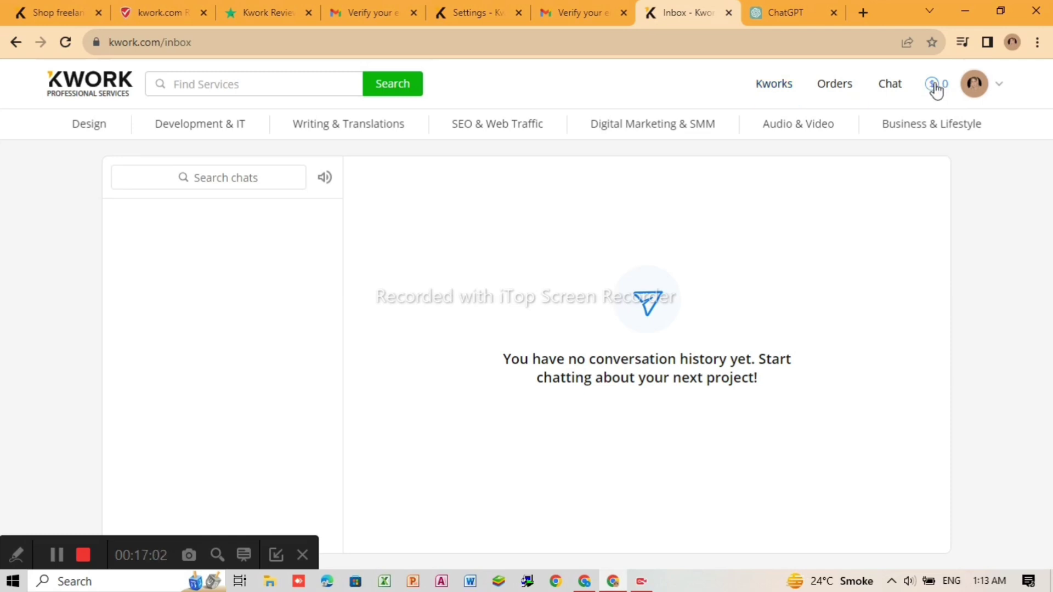
- View the $0 Cash Flow balance and bring up the Withdraw Funds form
{"action": "left_click", "coordinate": [937, 88]}
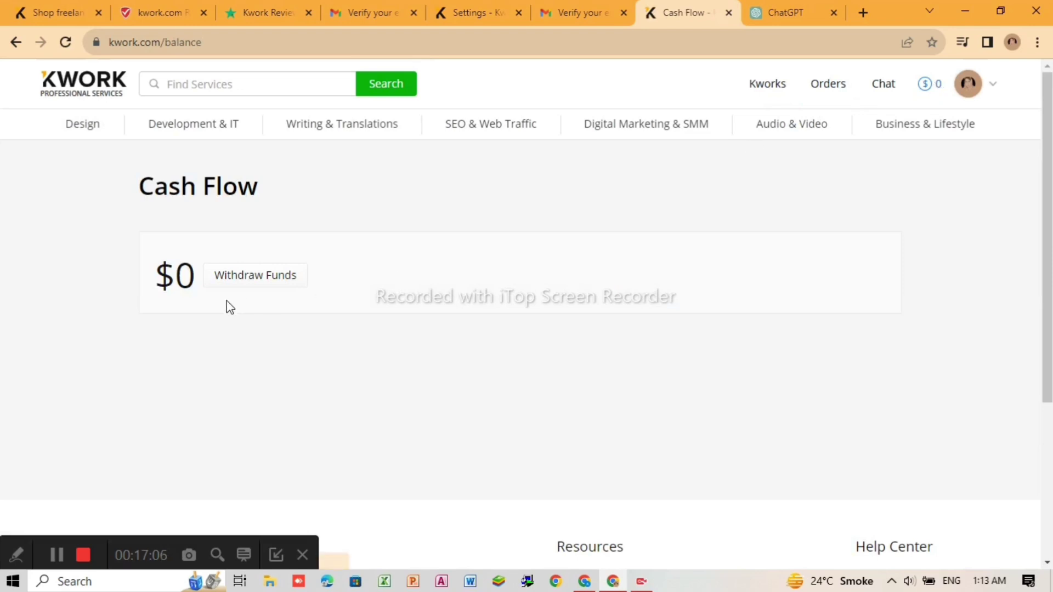
{"action": "left_click", "coordinate": [243, 281]}
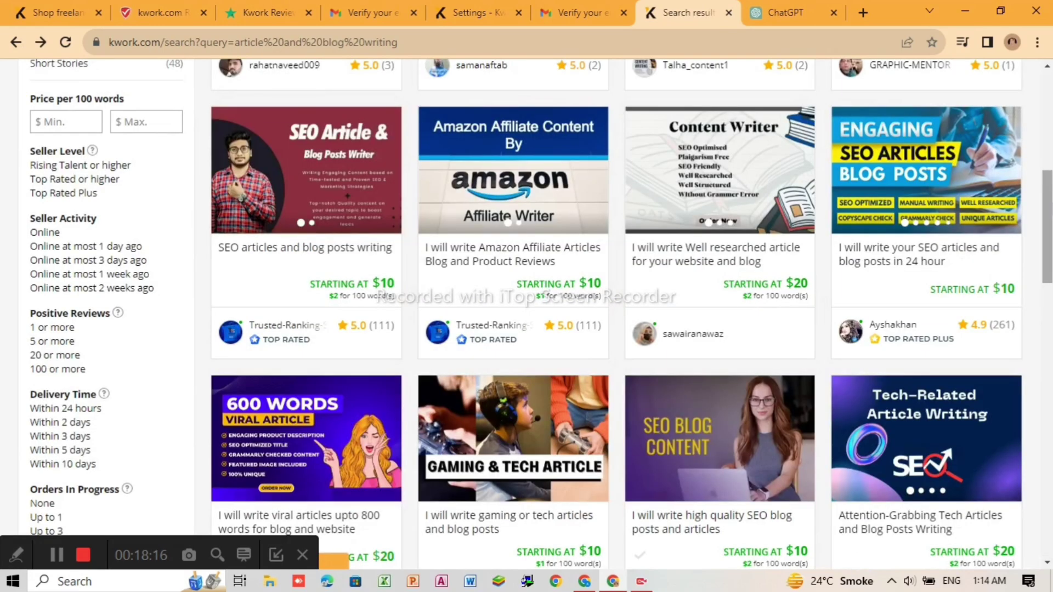
- Scroll back over the 'article and blog writing' gigs starting at $10 or $20
{"action": "scroll", "coordinate": [1048, 181], "scroll_direction": "up", "scroll_amount": 3}
{"action": "scroll", "coordinate": [1044, 159], "scroll_direction": "down", "scroll_amount": 3}
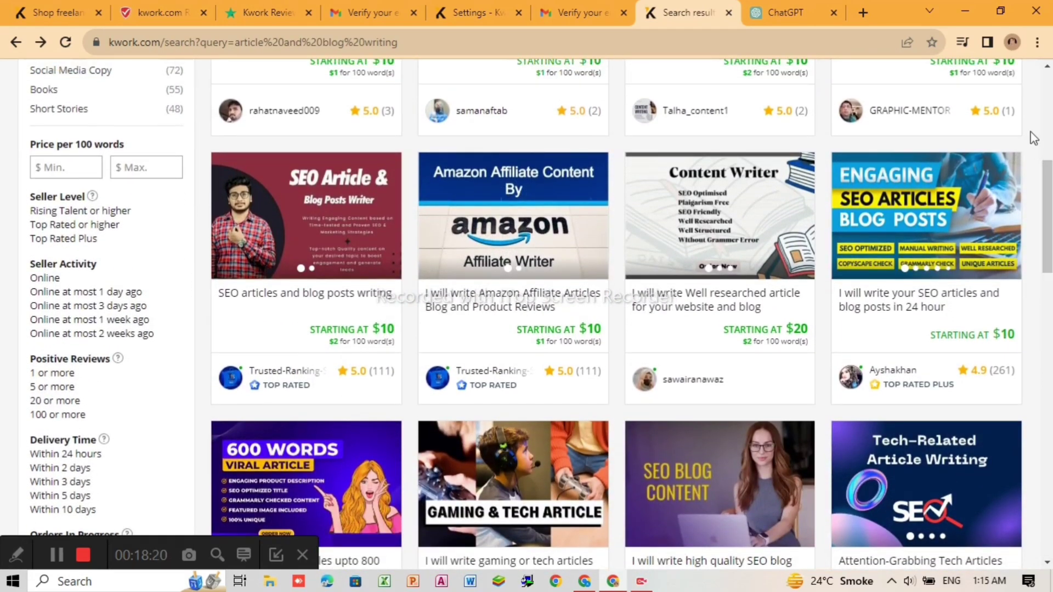
{"action": "scroll", "coordinate": [1051, 160], "scroll_direction": "up", "scroll_amount": 2}
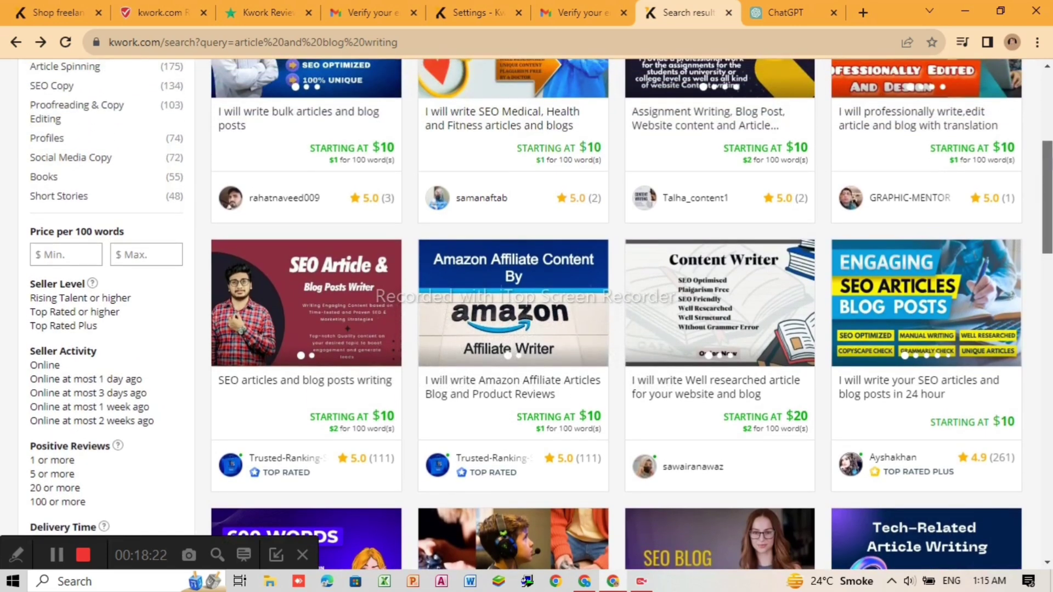
{"action": "scroll", "coordinate": [1051, 160], "scroll_direction": "up", "scroll_amount": 1}
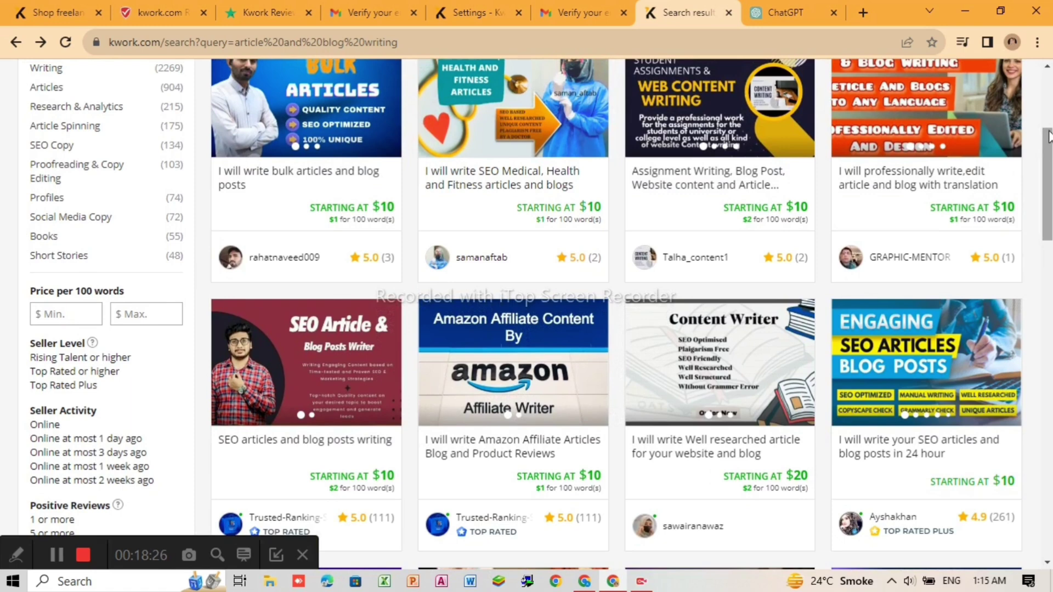
{"action": "scroll", "coordinate": [1051, 162], "scroll_direction": "up", "scroll_amount": 2}
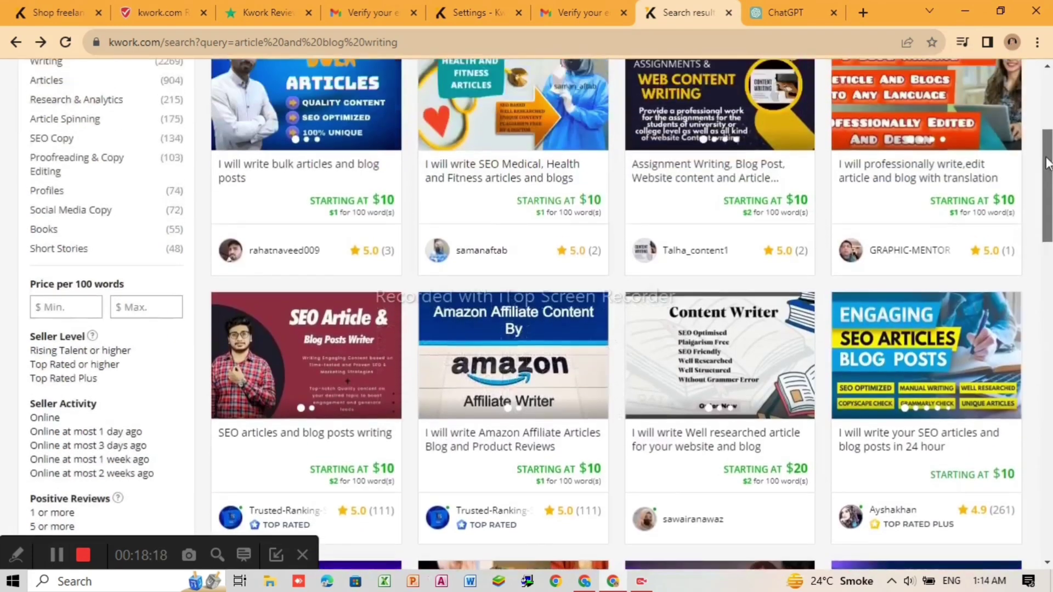
{"action": "scroll", "coordinate": [1045, 159], "scroll_direction": "down", "scroll_amount": 3}
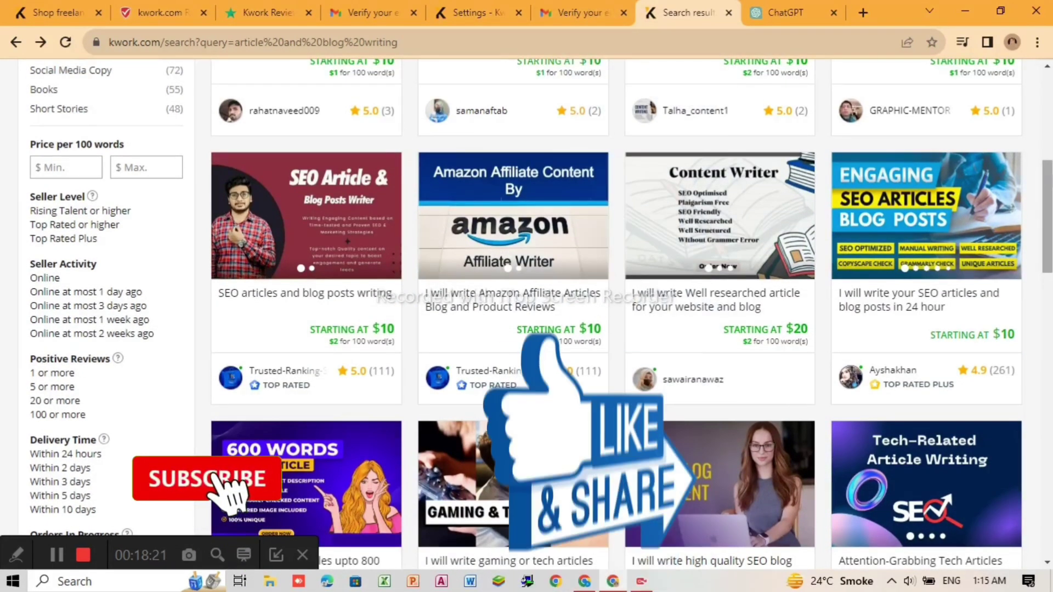
{"action": "scroll", "coordinate": [1034, 138], "scroll_direction": "up", "scroll_amount": 1}
{"action": "scroll", "coordinate": [1051, 163], "scroll_direction": "up", "scroll_amount": 1}
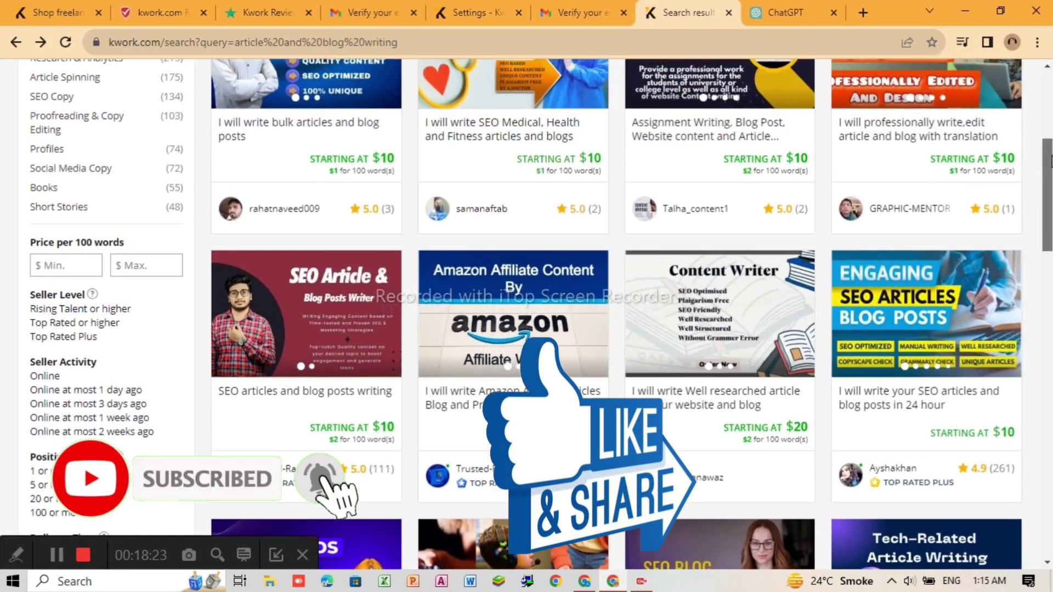